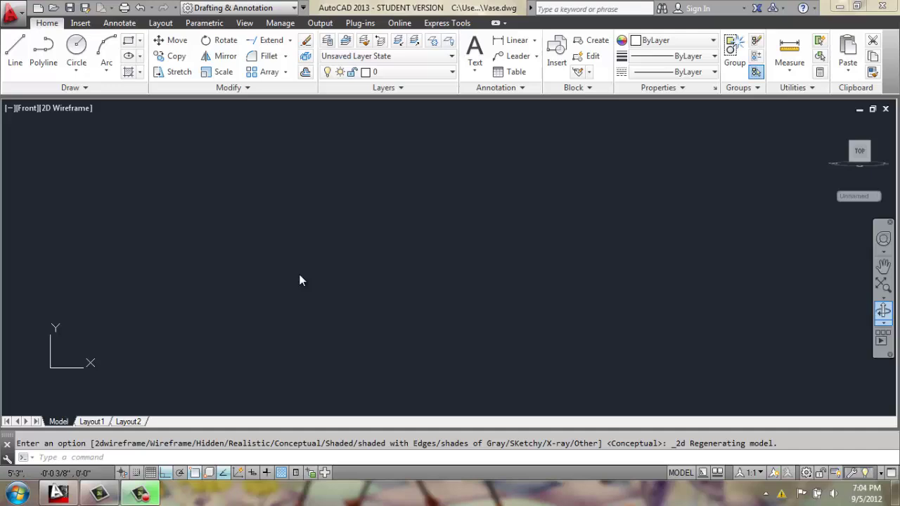
- Draw a vertical line 12 inches long downward in the middle of the drawing area as the vase's centre axis
{"action": "type", "text": "l"}
{"action": "key", "text": "Return"}
{"action": "left_click", "coordinate": [454, 170]}
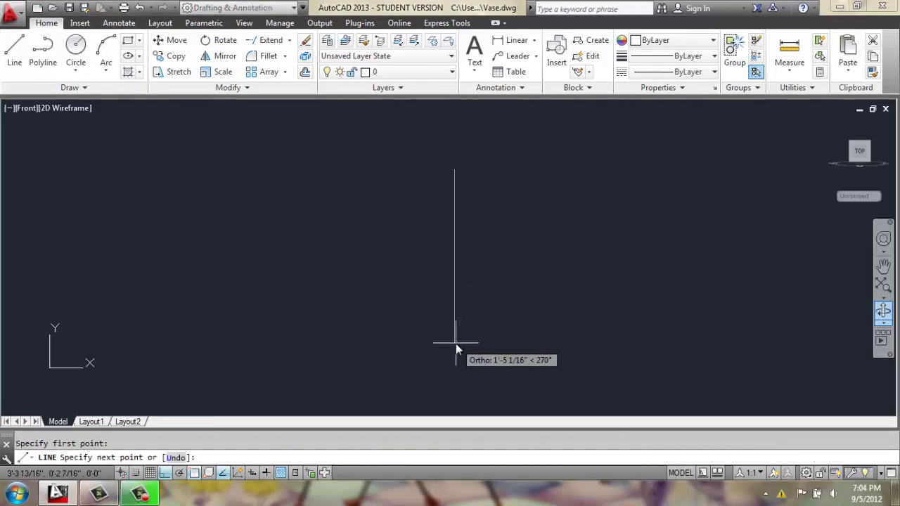
{"action": "type", "text": "12"}
{"action": "key", "text": "Return"}
{"action": "key", "text": "Return"}
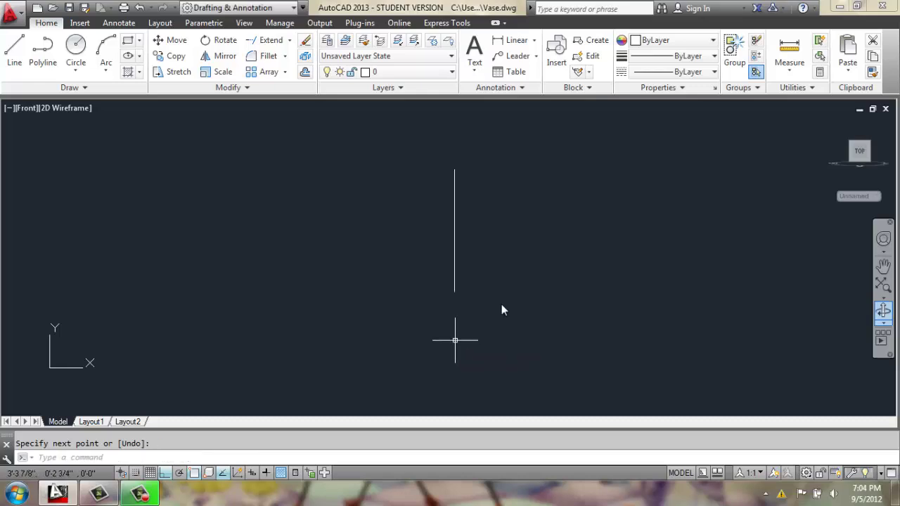
- Draw a 2-inch horizontal line leftward from the bottom end of the vertical line
{"action": "scroll", "coordinate": [446, 210], "scroll_direction": "up", "scroll_amount": 3}
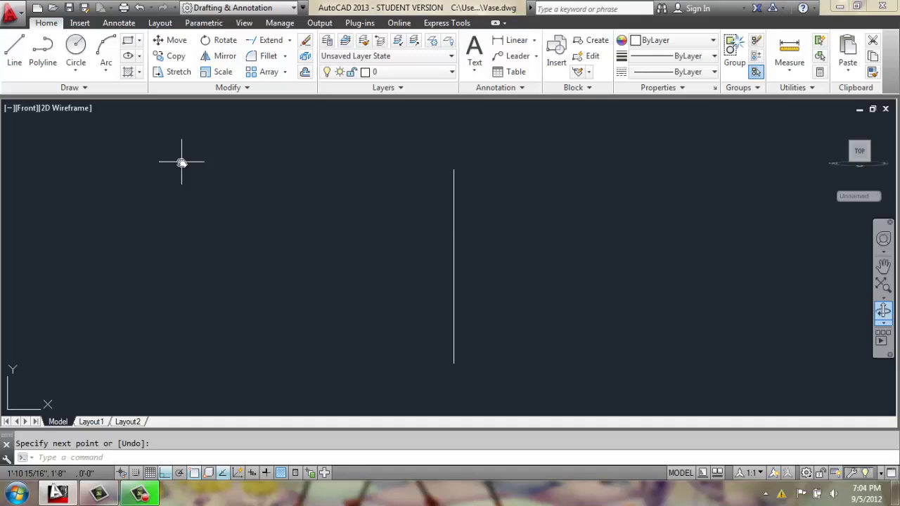
{"action": "left_click", "coordinate": [14, 51]}
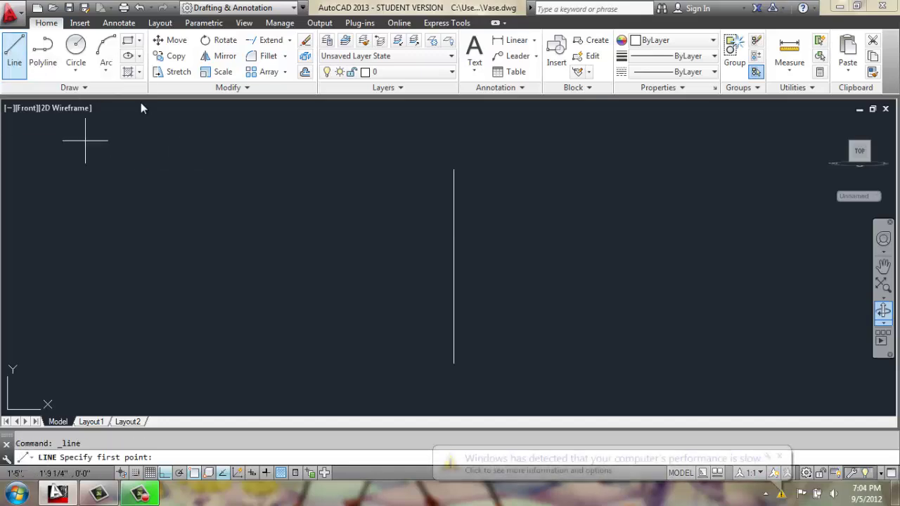
{"action": "left_click", "coordinate": [454, 364]}
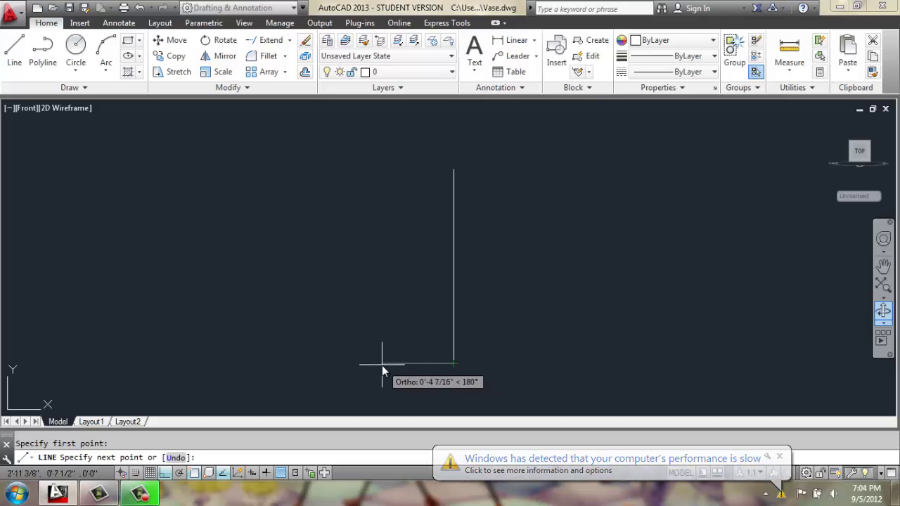
{"action": "type", "text": "2"}
{"action": "key", "text": "Return"}
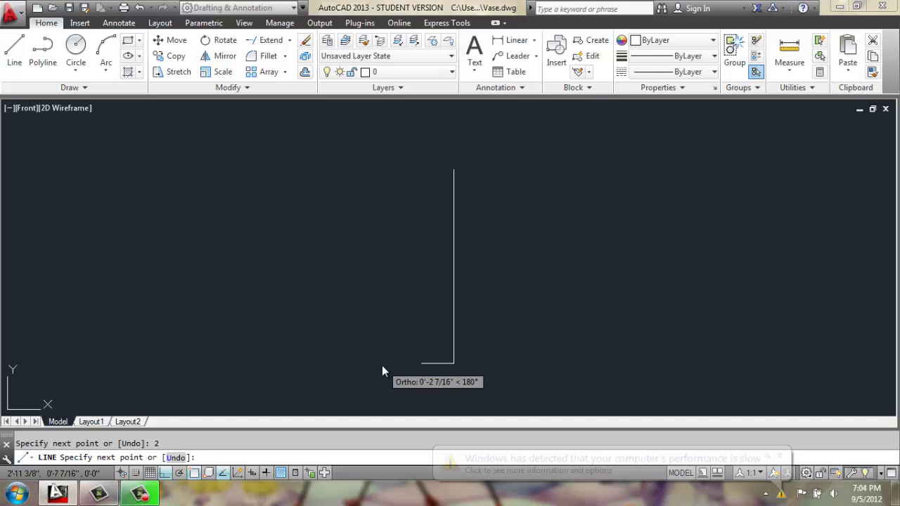
{"action": "key", "text": "Return"}
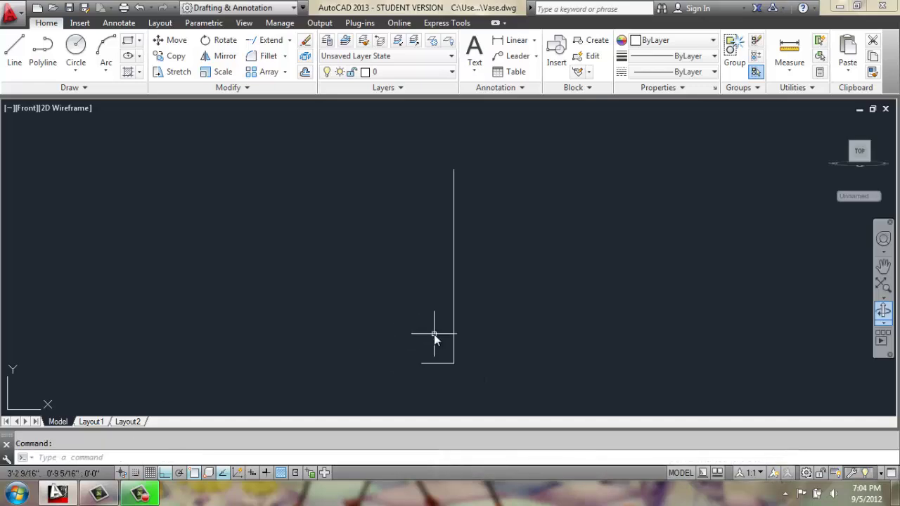
- Draw a 3-inch horizontal line leftward from the vertical line, starting 1 inch above its bottom end
{"action": "type", "text": "L"}
{"action": "key", "text": "Return"}
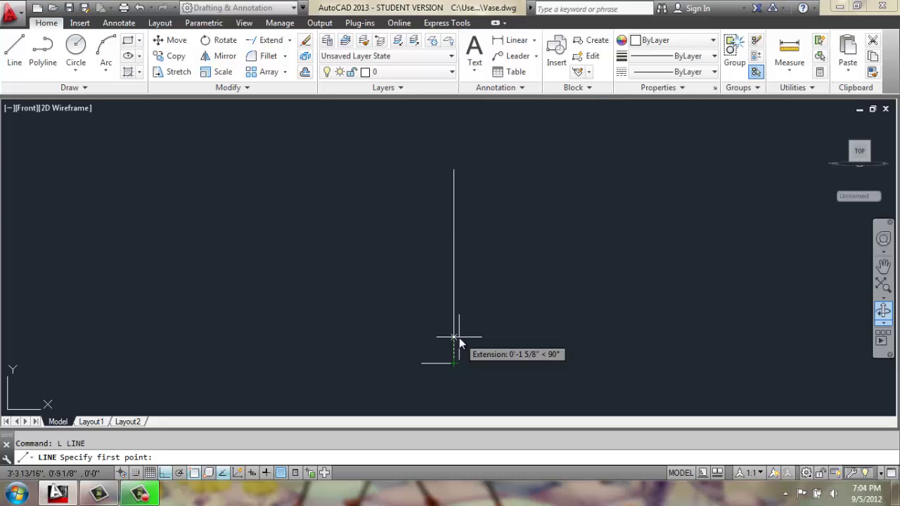
{"action": "type", "text": "1"}
{"action": "key", "text": "Return"}
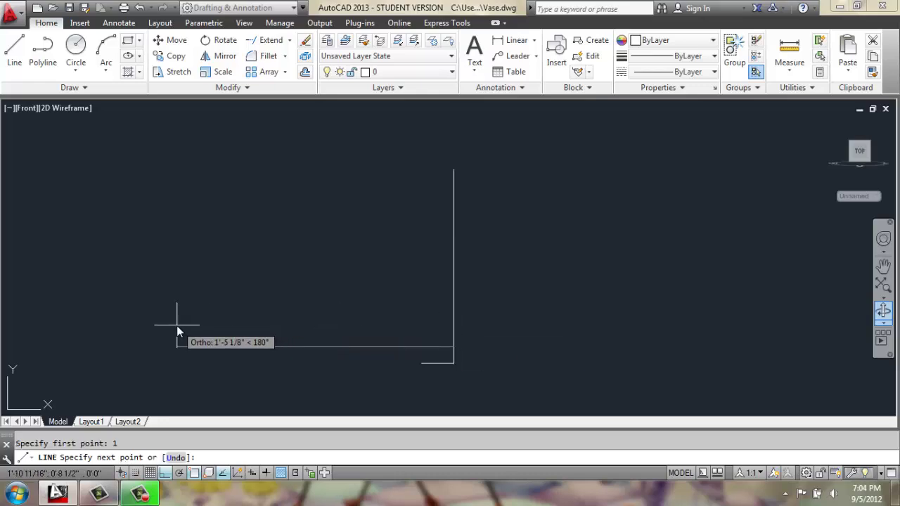
{"action": "type", "text": "3"}
{"action": "key", "text": "Return"}
{"action": "key", "text": "Return"}
- Draw a 4-inch horizontal line leftward from the vertical line, starting 2 inches above the 3-inch line
{"action": "type", "text": "l"}
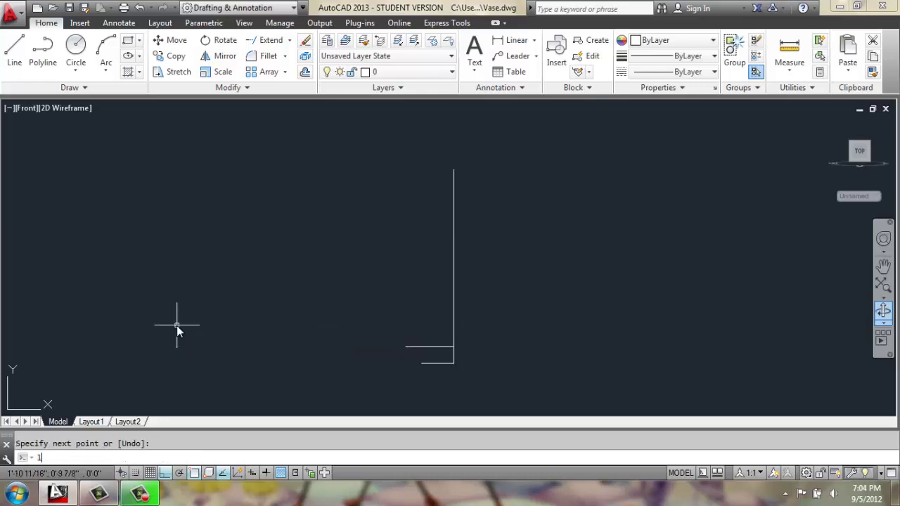
{"action": "key", "text": "Return"}
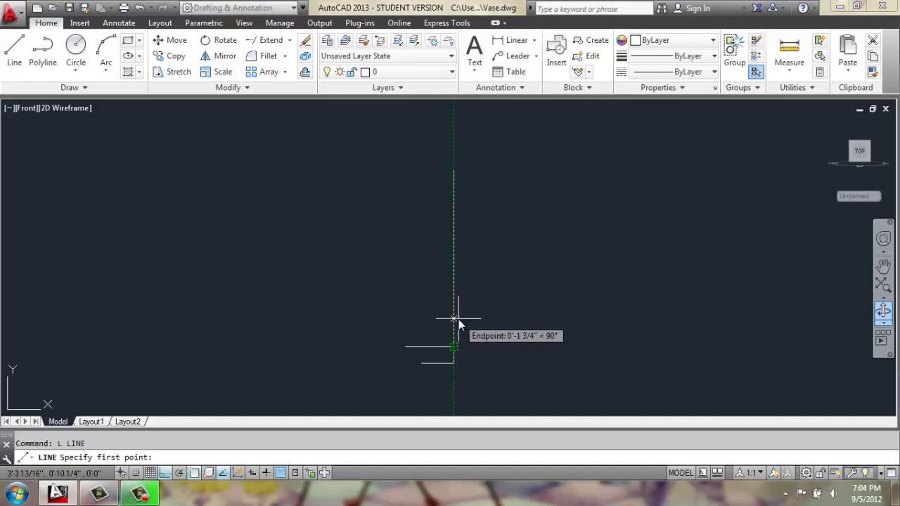
{"action": "type", "text": "2"}
{"action": "key", "text": "Return"}
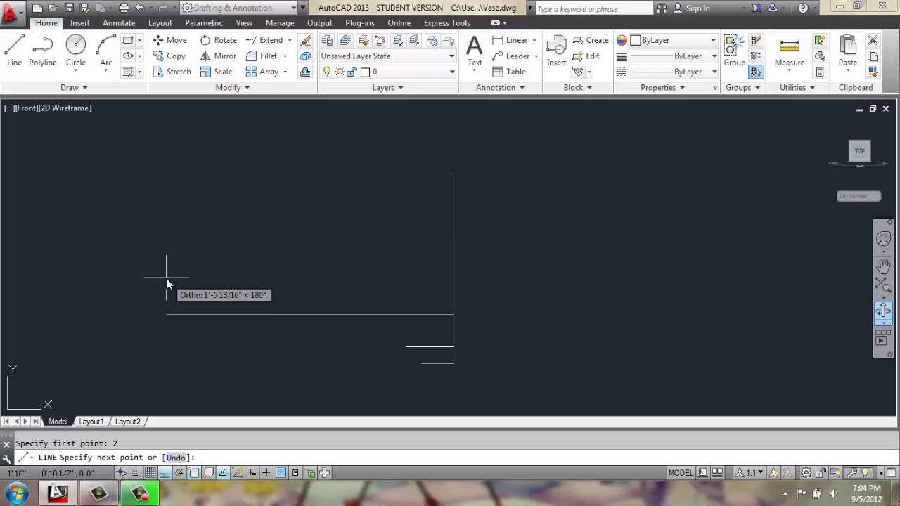
{"action": "type", "text": "4"}
{"action": "key", "text": "Return"}
{"action": "key", "text": "Return"}
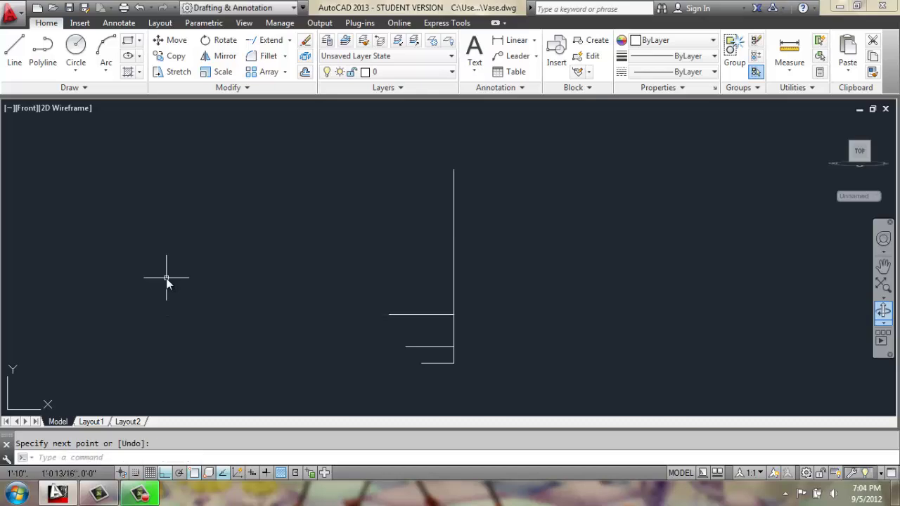
{"action": "type", "text": "l"}
{"action": "key", "text": "Return"}
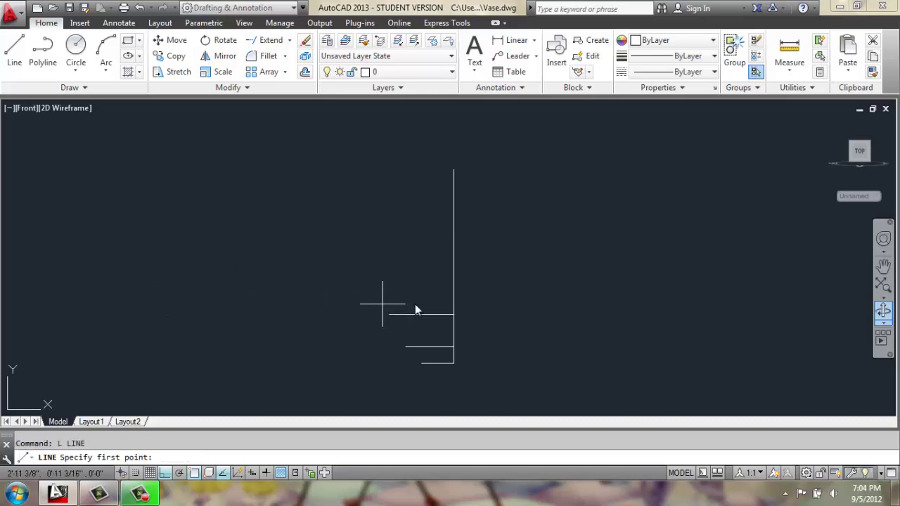
{"action": "left_click", "coordinate": [453, 315]}
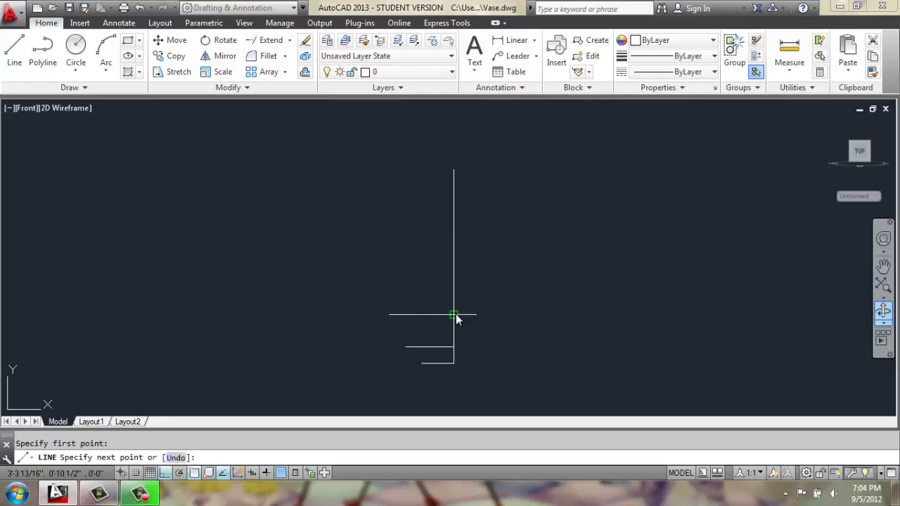
{"action": "key", "text": "Escape"}
- Draw another 3-inch horizontal line leftward from the vertical line, starting 2 inches above the 4-inch line
{"action": "type", "text": "l"}
{"action": "key", "text": "Return"}
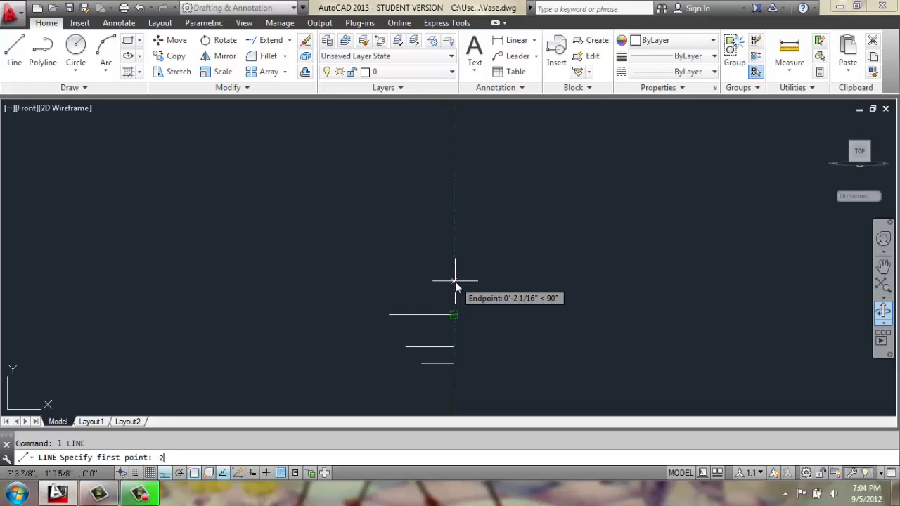
{"action": "type", "text": "2"}
{"action": "key", "text": "Return"}
{"action": "type", "text": "3"}
{"action": "key", "text": "Return"}
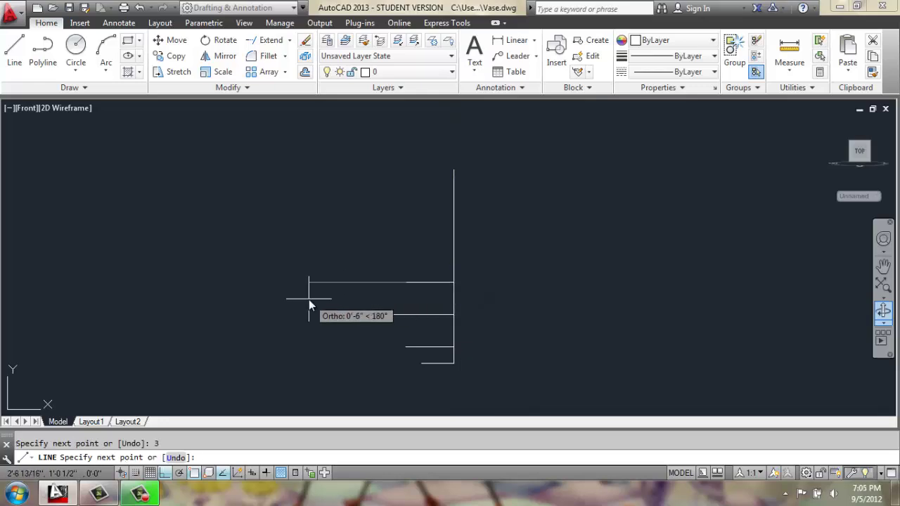
{"action": "key", "text": "Return"}
- Draw a 0.5-inch horizontal line leftward from the vertical line, starting 3 inches above the upper 3-inch line
{"action": "type", "text": "L"}
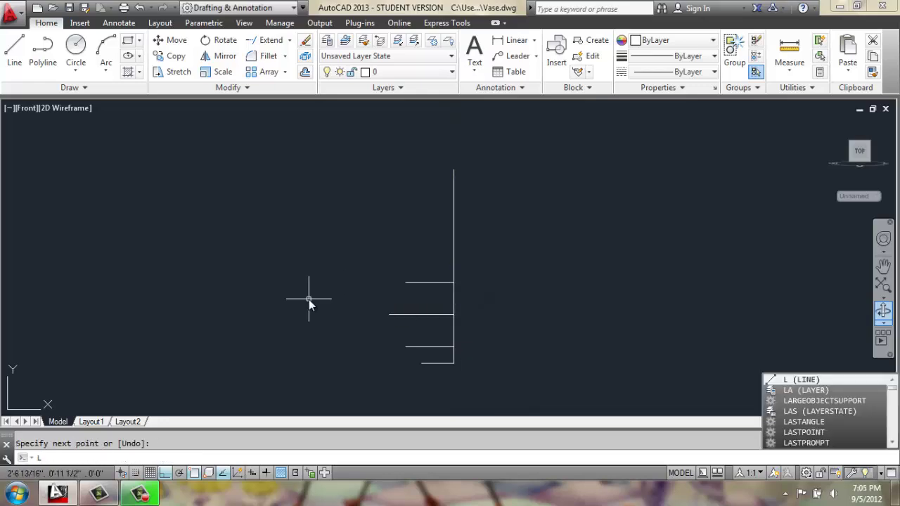
{"action": "key", "text": "Return"}
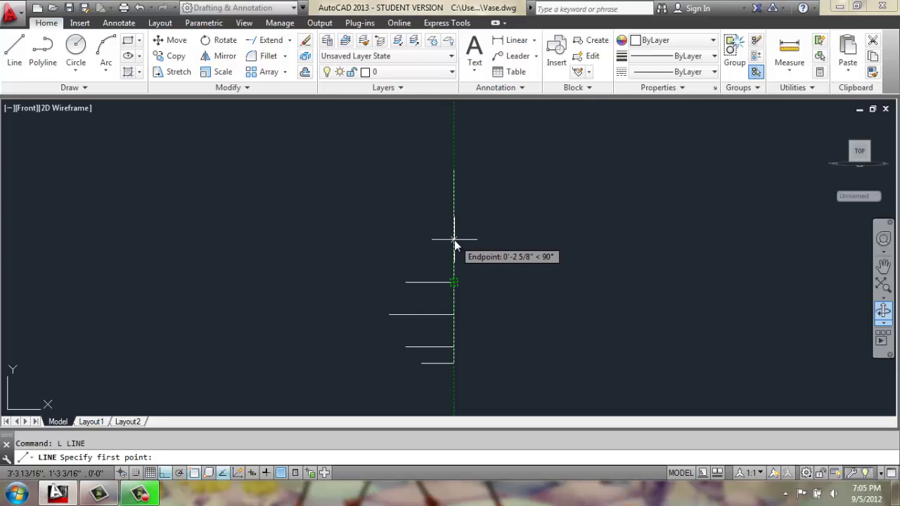
{"action": "type", "text": "3"}
{"action": "key", "text": "Return"}
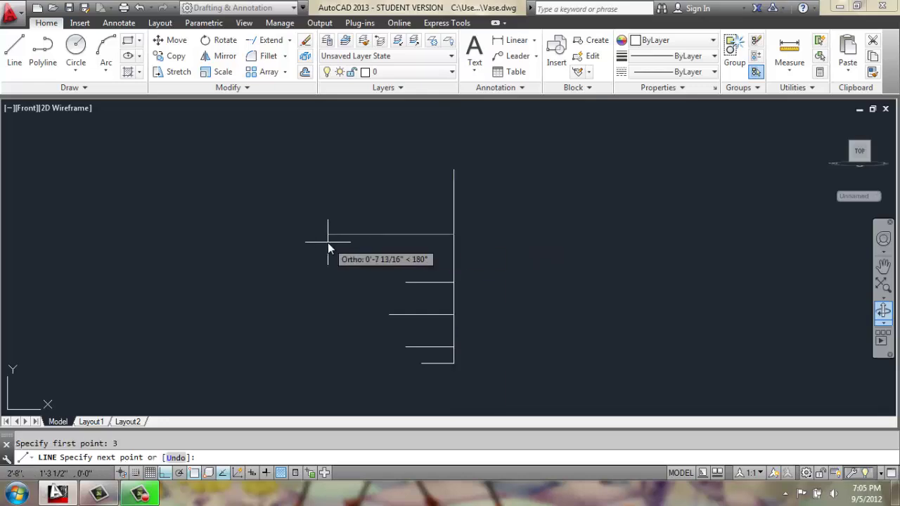
{"action": "type", "text": ".5"}
{"action": "key", "text": "Return"}
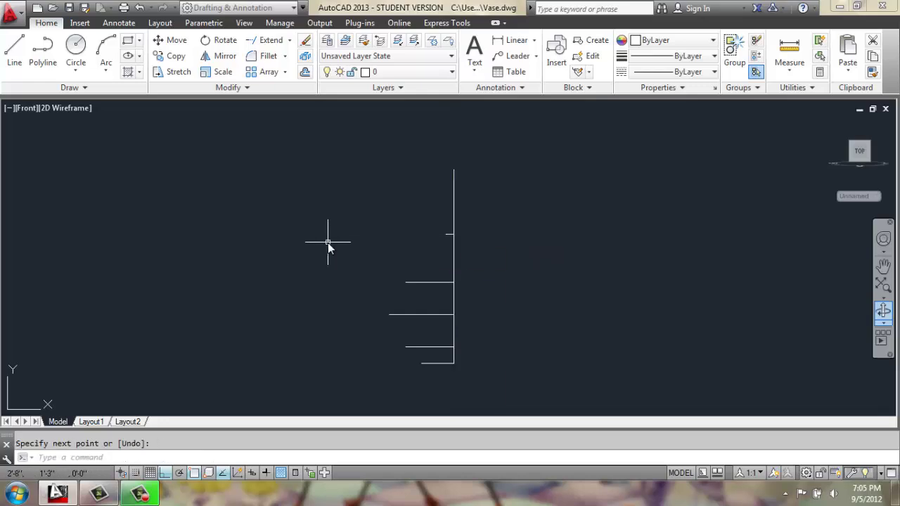
- Draw a 1-inch horizontal line leftward from the top end of the vertical line
{"action": "type", "text": "1"}
{"action": "key", "text": "Return"}
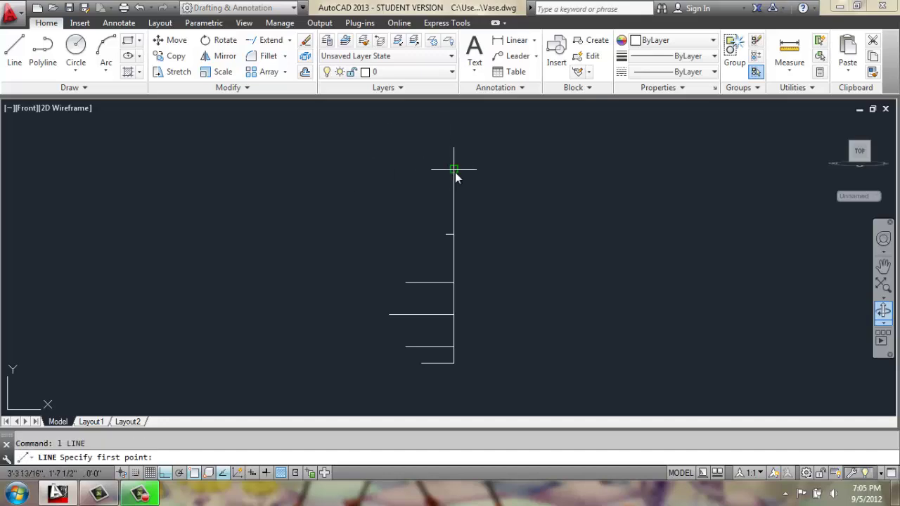
{"action": "left_click", "coordinate": [453, 169]}
{"action": "type", "text": "1"}
{"action": "key", "text": "Return"}
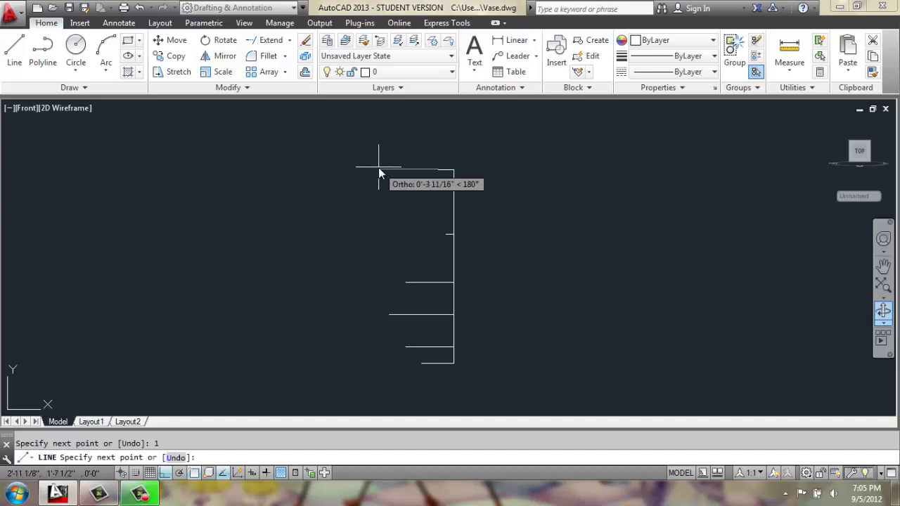
{"action": "key", "text": "Return"}
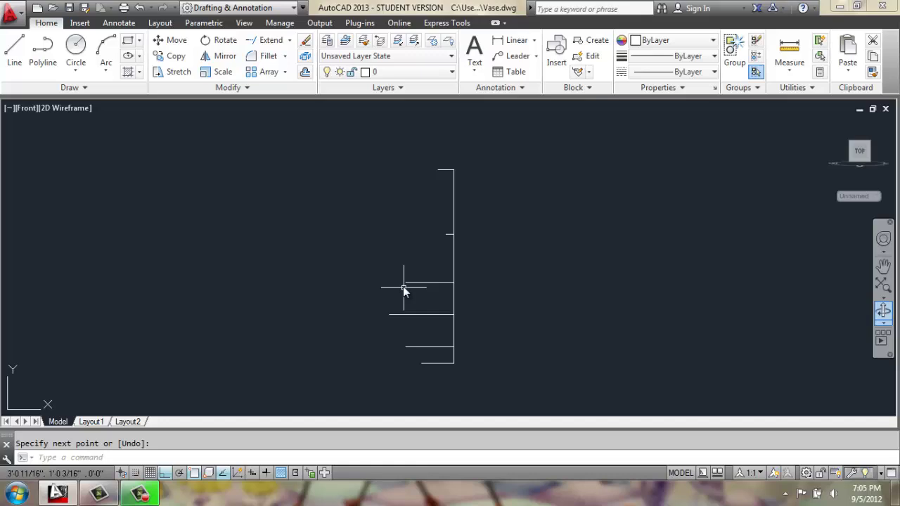
- Draw a three-point arc from the top line's left end to the 0.5-inch line's left end, curving inward toward the axis
{"action": "scroll", "coordinate": [403, 286], "scroll_direction": "up", "scroll_amount": 2}
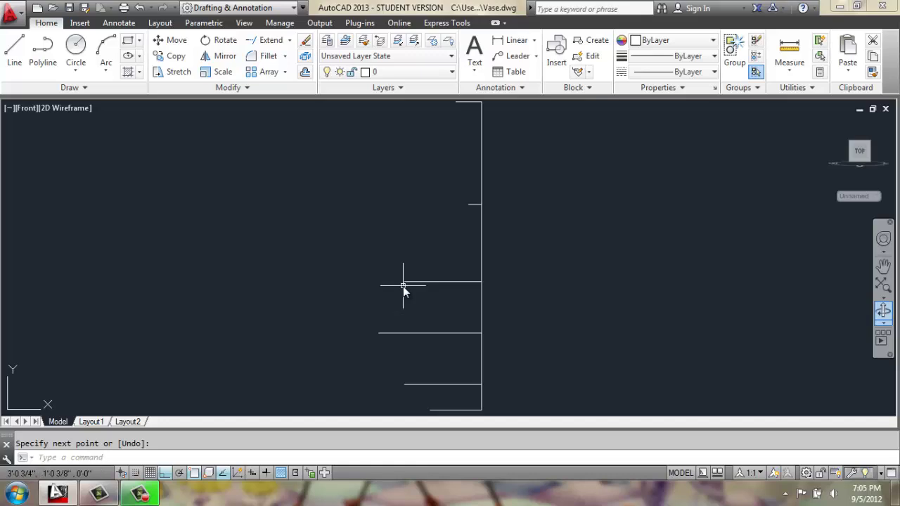
{"action": "left_click", "coordinate": [105, 49]}
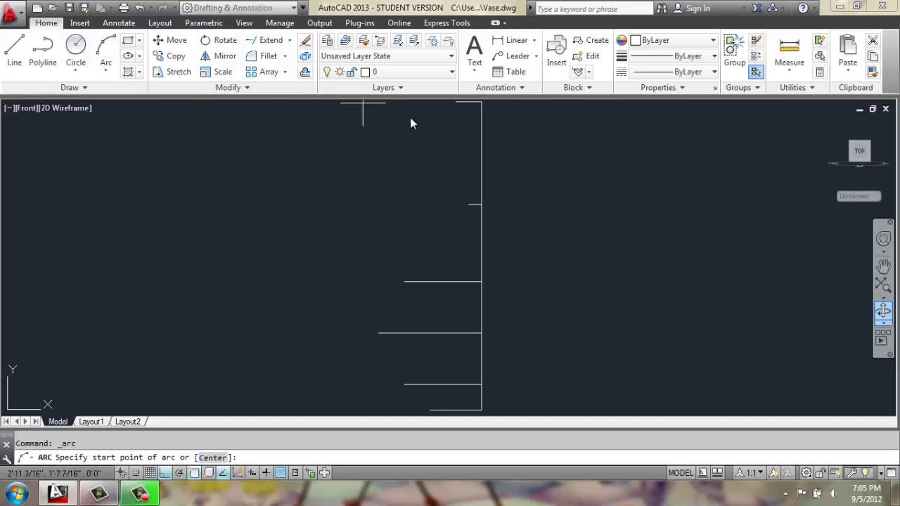
{"action": "left_click", "coordinate": [460, 104]}
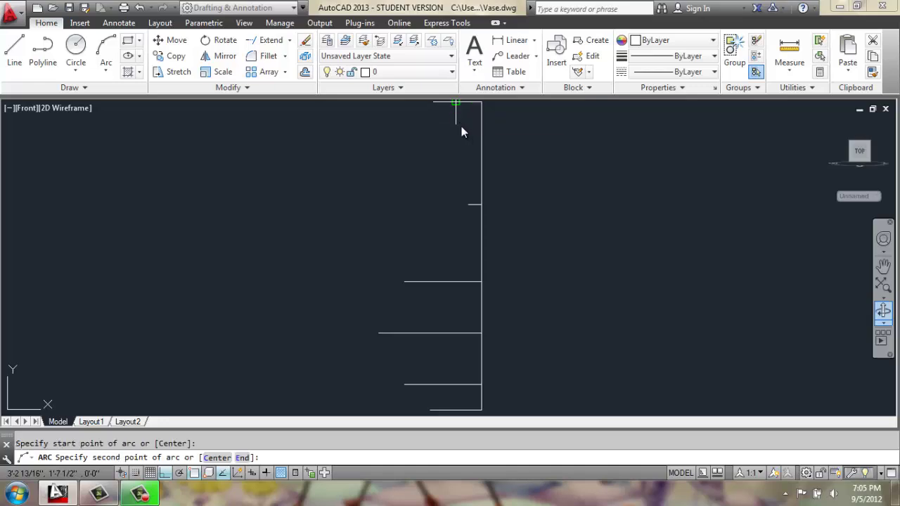
{"action": "left_click", "coordinate": [468, 163]}
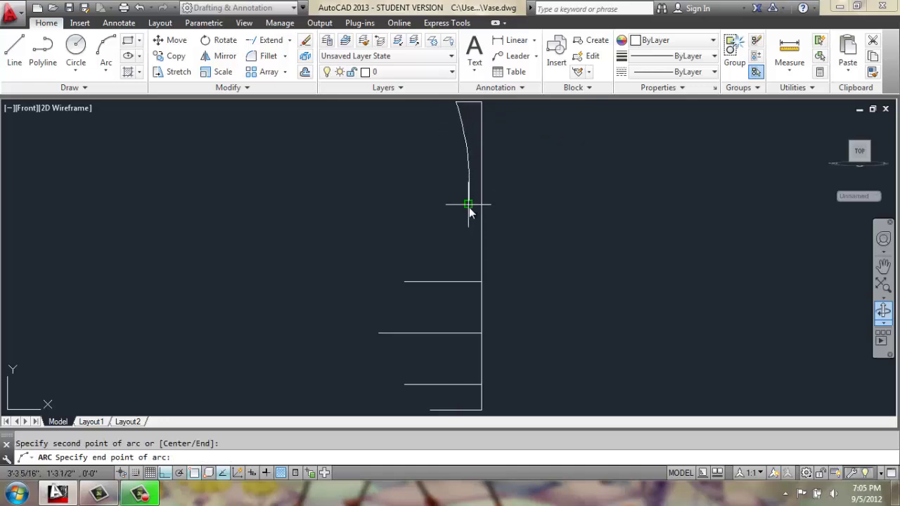
{"action": "left_click", "coordinate": [469, 208]}
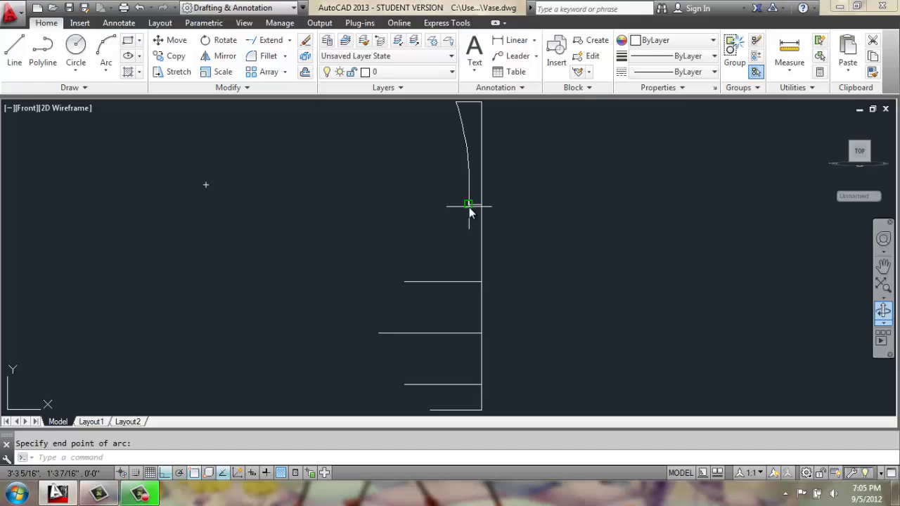
{"action": "key", "text": "Return"}
{"action": "scroll", "coordinate": [467, 211], "scroll_direction": "down", "scroll_amount": 2}
{"action": "scroll", "coordinate": [441, 346], "scroll_direction": "up", "scroll_amount": 2}
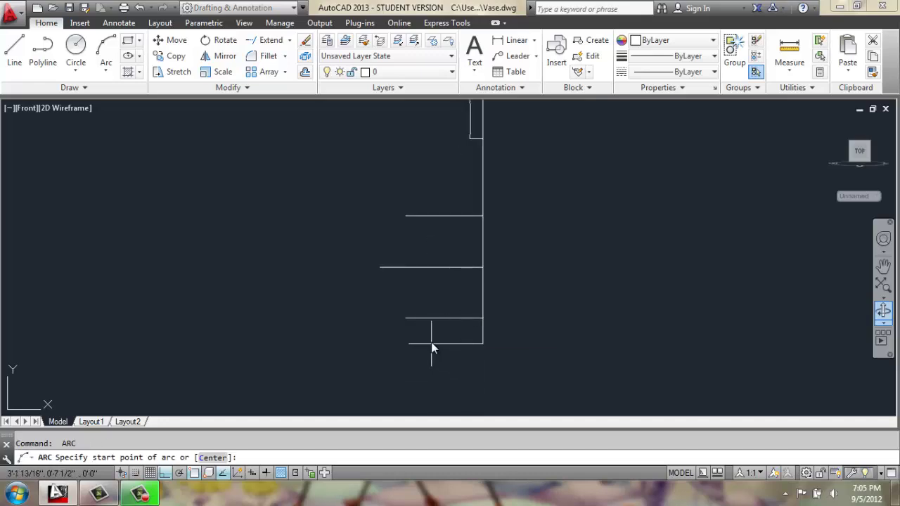
{"action": "left_click", "coordinate": [431, 342]}
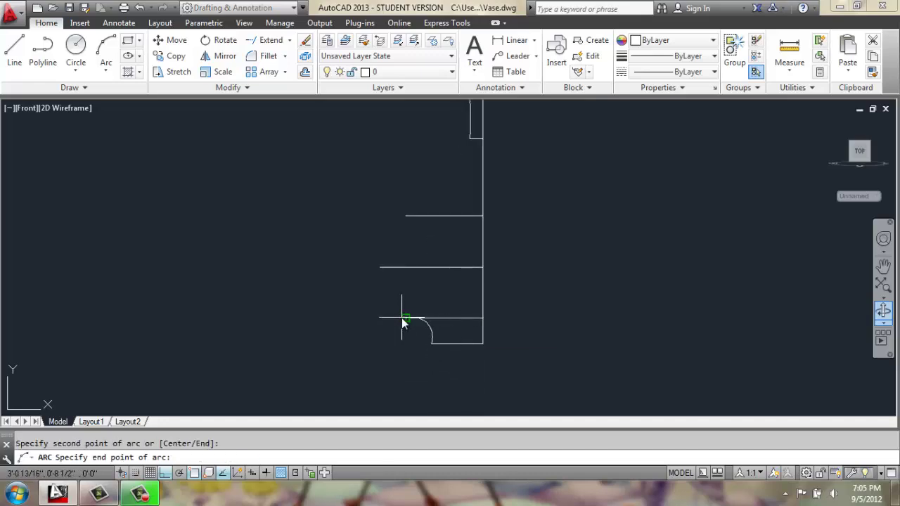
{"action": "key", "text": "Escape"}
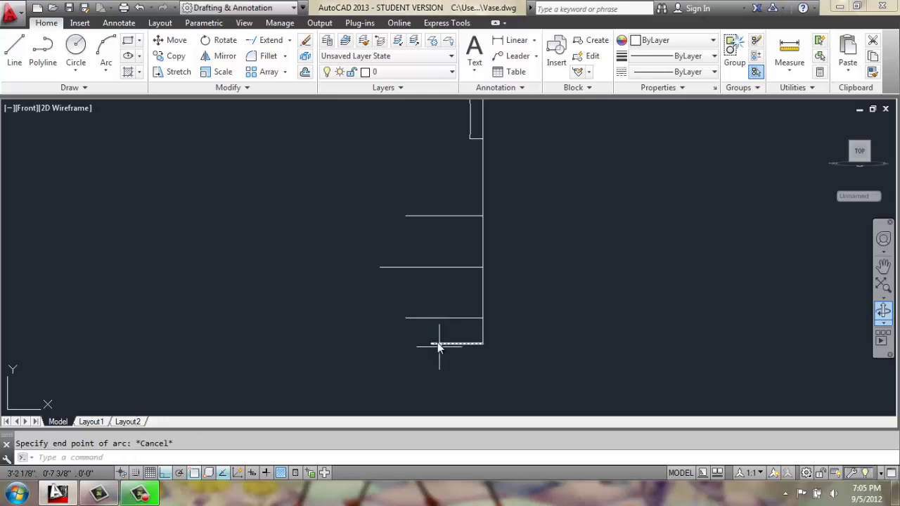
- Draw a three-point arc from the bottom line's left end to the lower 3-inch line's left end, bulging toward the axis
{"action": "scroll", "coordinate": [438, 342], "scroll_direction": "up", "scroll_amount": 4}
{"action": "left_click", "coordinate": [106, 49]}
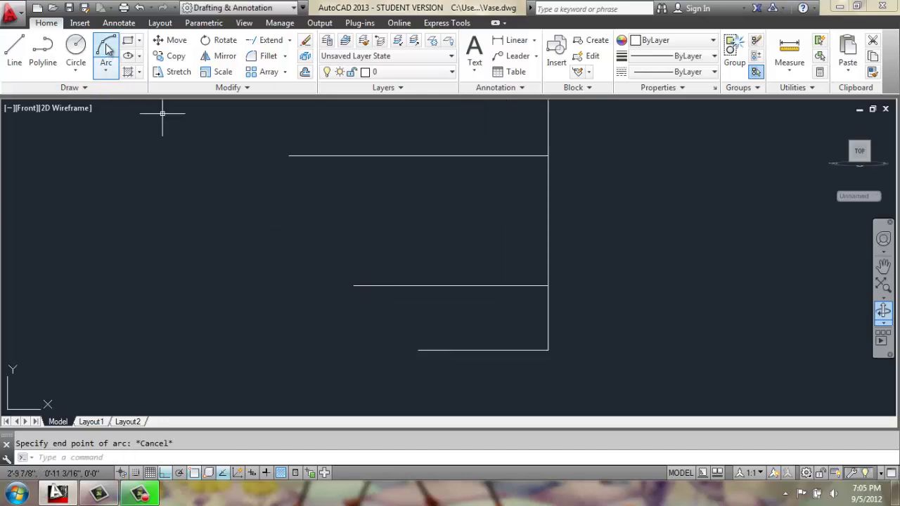
{"action": "left_click", "coordinate": [420, 354]}
{"action": "left_click", "coordinate": [405, 320]}
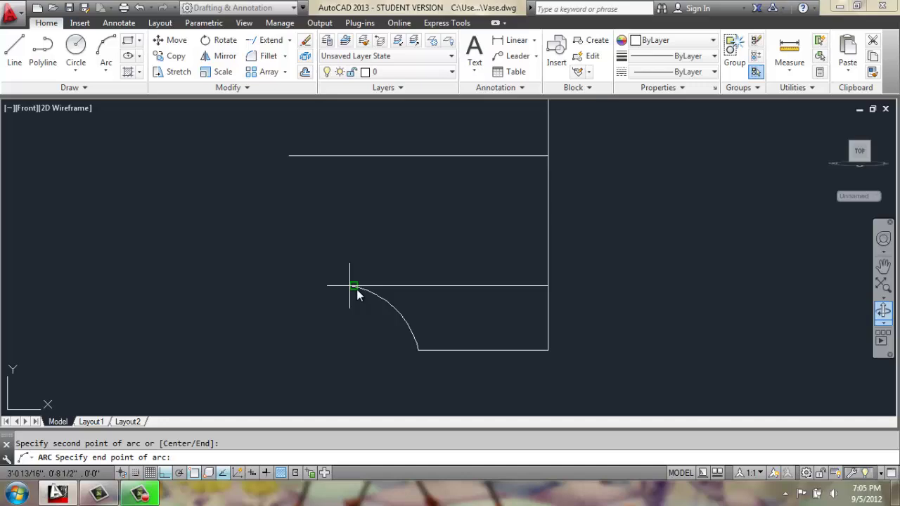
{"action": "left_click", "coordinate": [354, 287]}
{"action": "scroll", "coordinate": [386, 296], "scroll_direction": "down", "scroll_amount": 4}
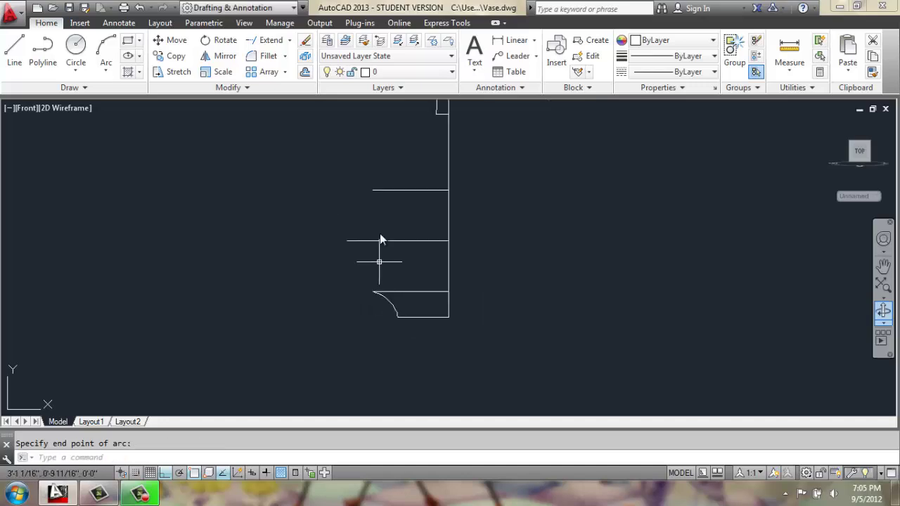
- Draw a three-point arc from the lower 3-inch line's left end through the middle line's left end to the upper 3-inch line's left end
{"action": "middle_click_drag", "start_coordinate": [380, 240], "coordinate": [375, 266]}
{"action": "left_click", "coordinate": [105, 49]}
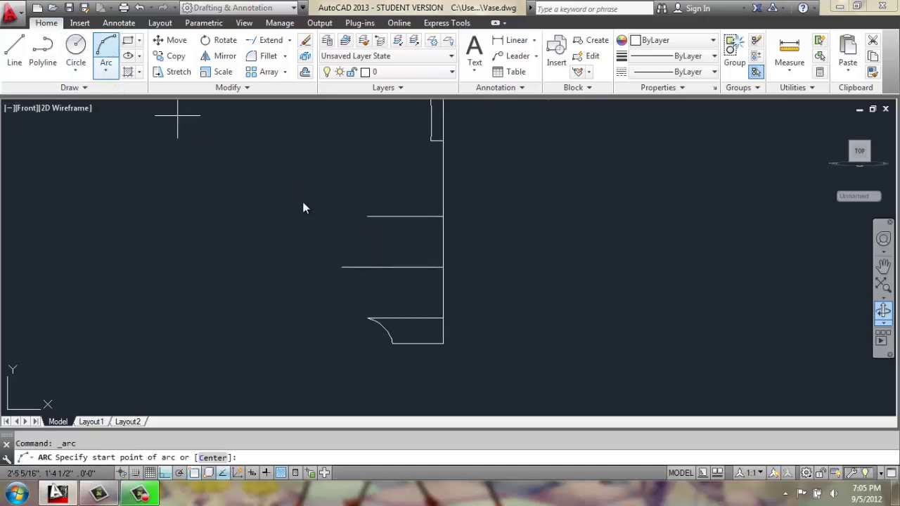
{"action": "scroll", "coordinate": [358, 308], "scroll_direction": "up", "scroll_amount": 2}
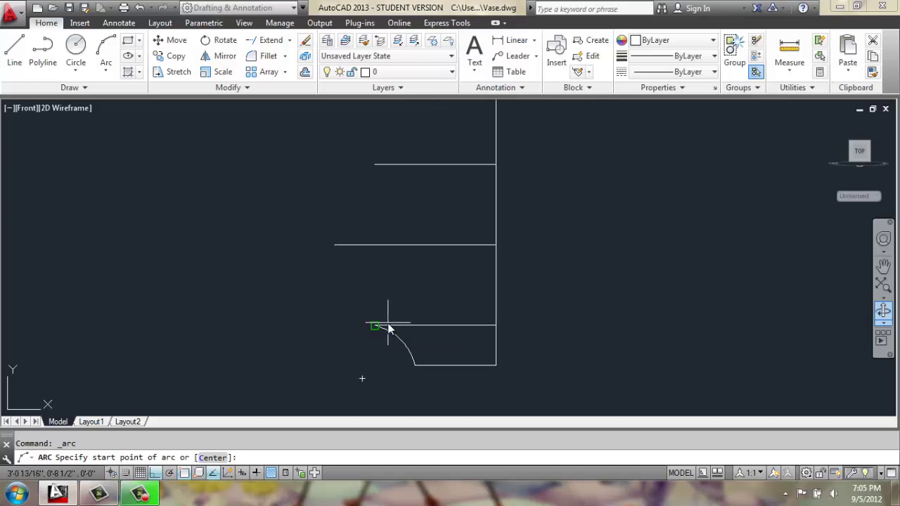
{"action": "left_click", "coordinate": [375, 326]}
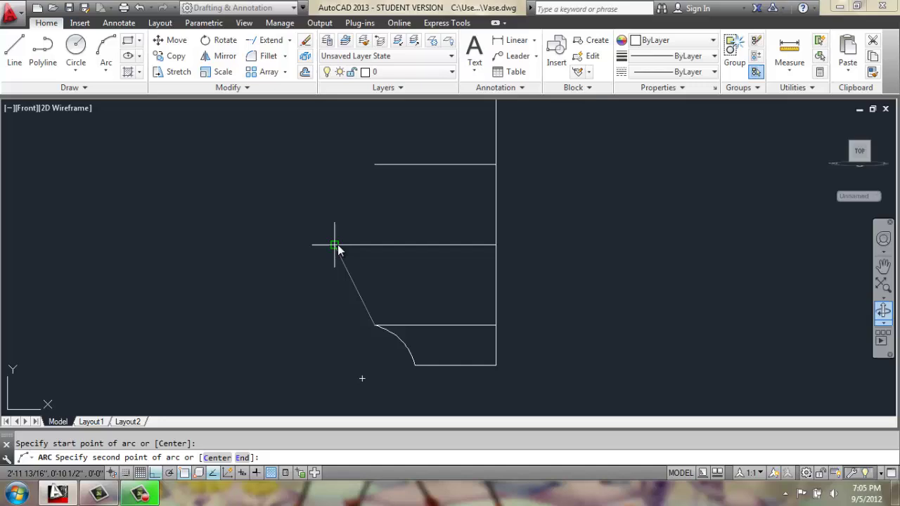
{"action": "left_click", "coordinate": [336, 244]}
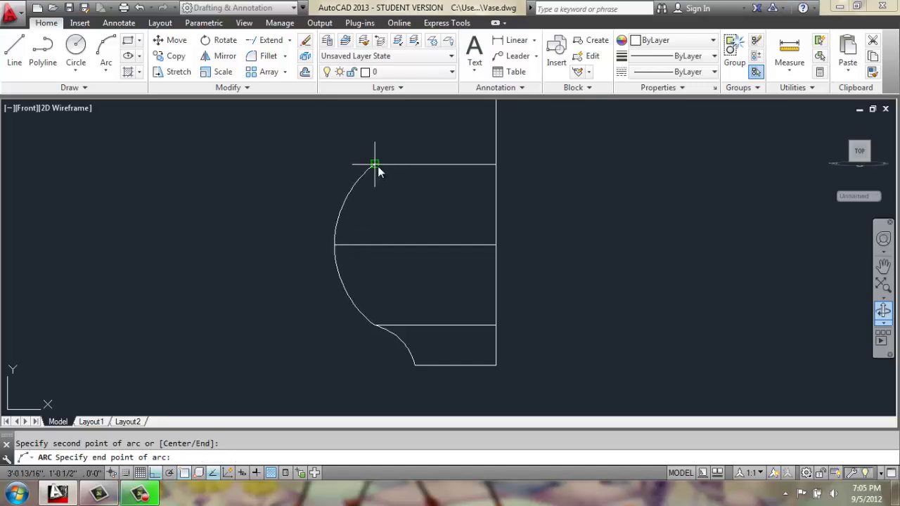
{"action": "left_click", "coordinate": [378, 166]}
- Draw a three-point arc from the upper 3-inch line's left end to the 0.5-inch line's left end, bulging slightly toward the axis
{"action": "scroll", "coordinate": [398, 219], "scroll_direction": "down", "scroll_amount": 2}
{"action": "middle_click_drag", "start_coordinate": [404, 172], "coordinate": [399, 232]}
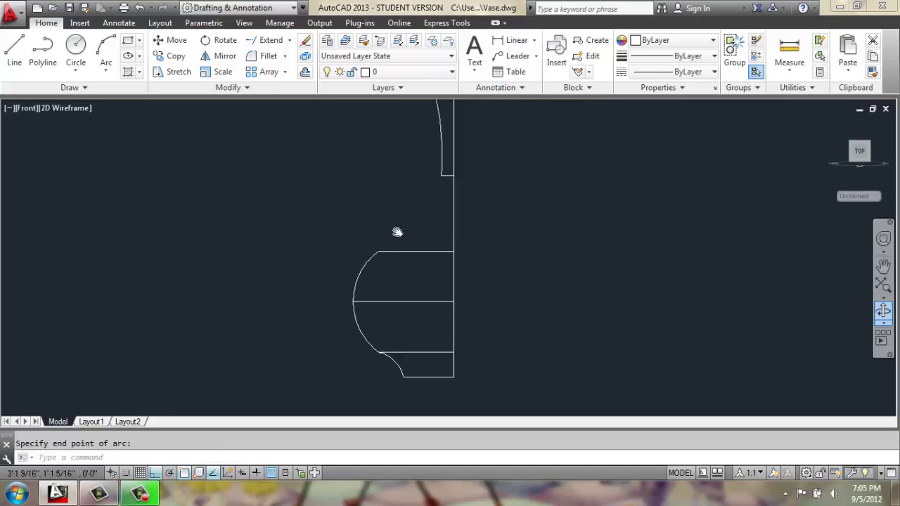
{"action": "left_click", "coordinate": [105, 49]}
{"action": "scroll", "coordinate": [400, 160], "scroll_direction": "up", "scroll_amount": 2}
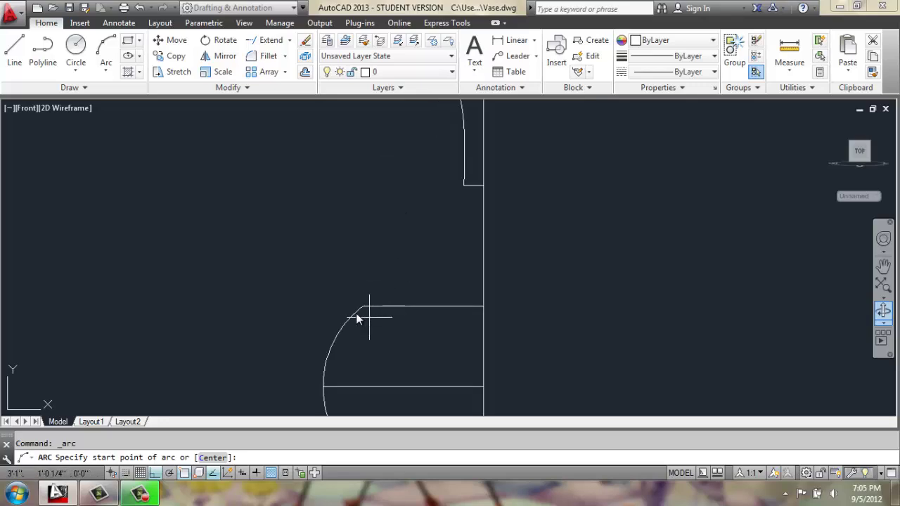
{"action": "left_click", "coordinate": [363, 306]}
{"action": "left_click", "coordinate": [427, 244]}
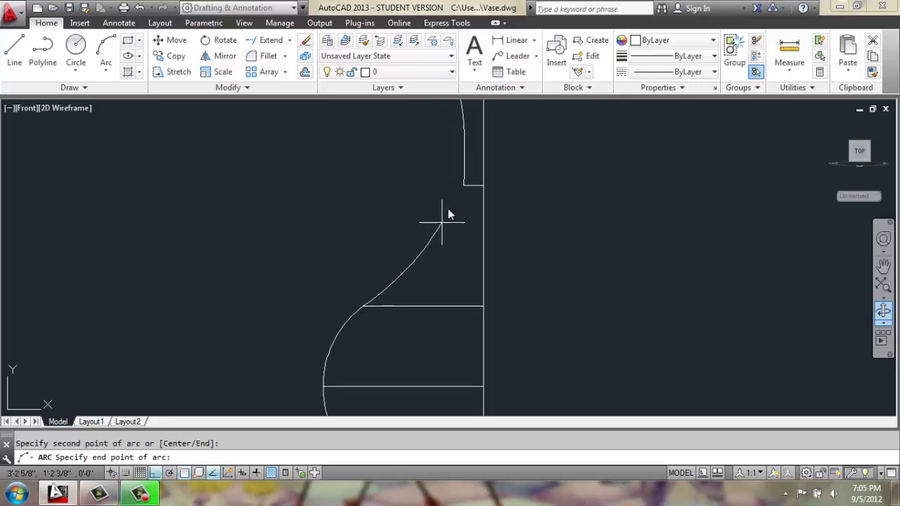
{"action": "left_click", "coordinate": [465, 187]}
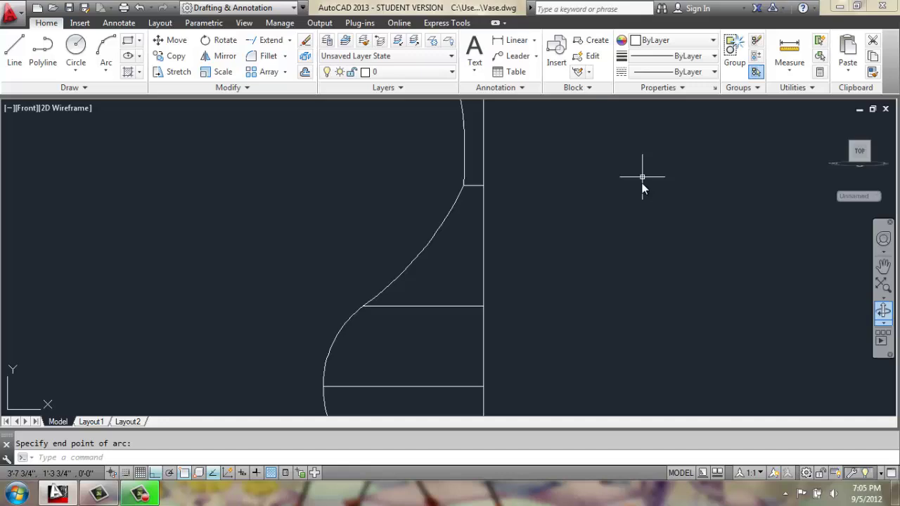
- Delete the four interior horizontal guide lines, keeping the top and bottom lines of the profile
{"action": "scroll", "coordinate": [643, 181], "scroll_direction": "down", "scroll_amount": 3}
{"action": "middle_click_drag", "start_coordinate": [621, 195], "coordinate": [564, 215]}
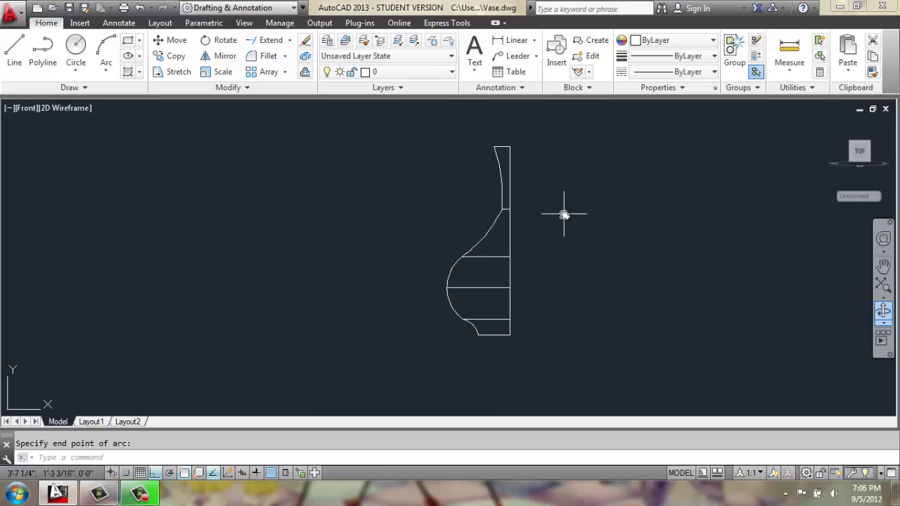
{"action": "scroll", "coordinate": [565, 211], "scroll_direction": "up", "scroll_amount": 2}
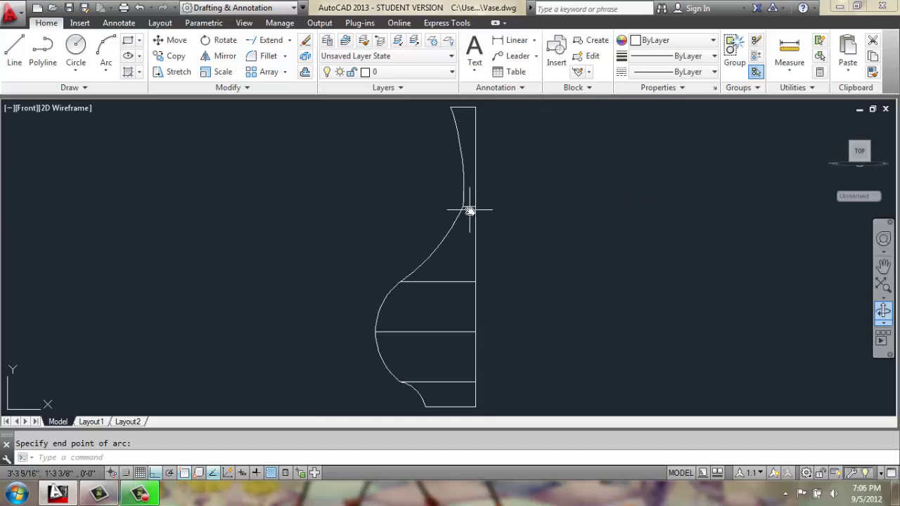
{"action": "left_click", "coordinate": [467, 273]}
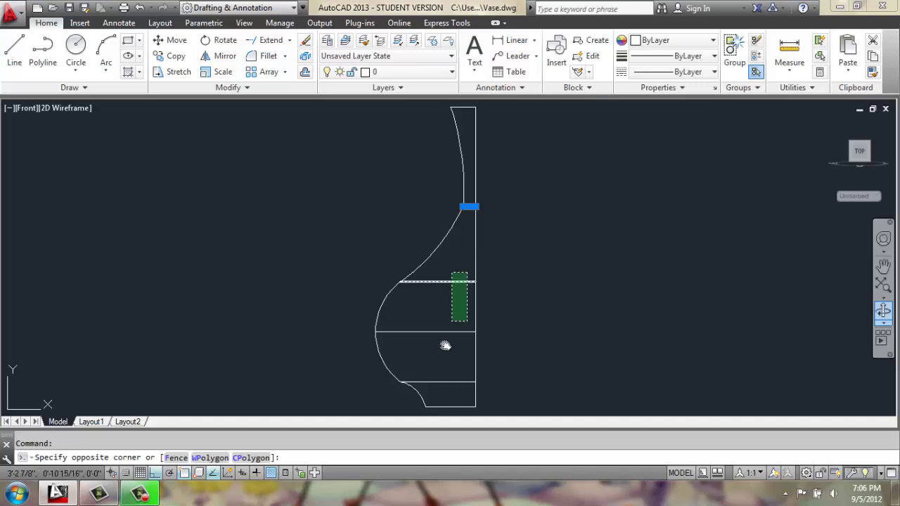
{"action": "left_click", "coordinate": [439, 383]}
{"action": "key", "text": "Delete"}
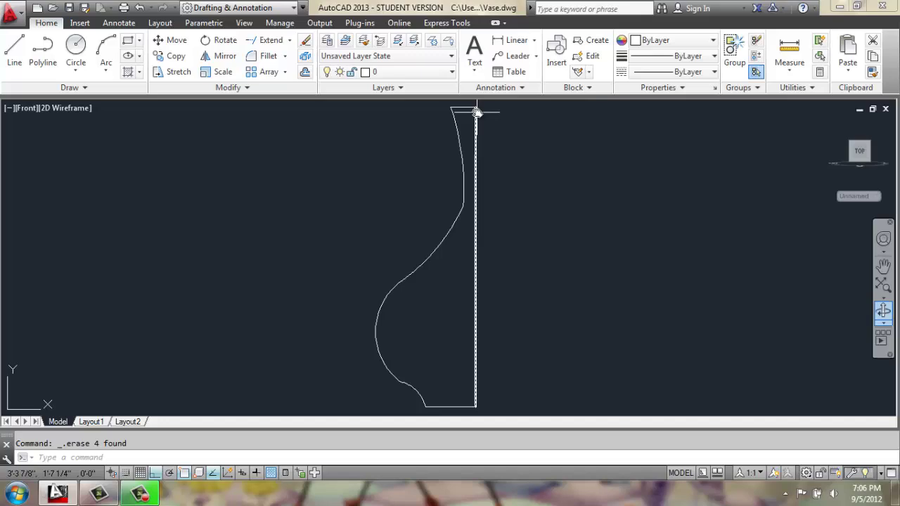
- Join the top line, the four profile arcs and the bottom line into one polyline, leaving out the vertical axis
{"action": "scroll", "coordinate": [388, 204], "scroll_direction": "down", "scroll_amount": 2}
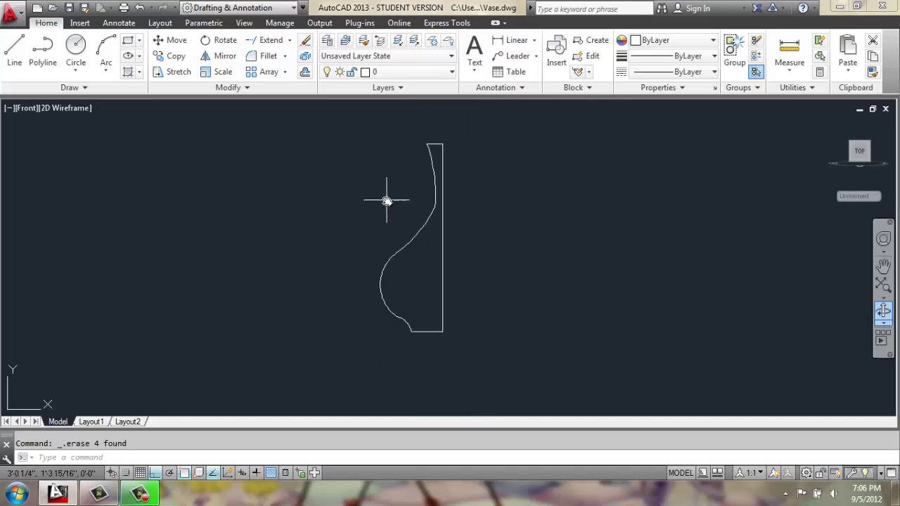
{"action": "scroll", "coordinate": [387, 201], "scroll_direction": "up", "scroll_amount": 2}
{"action": "key", "text": "Escape"}
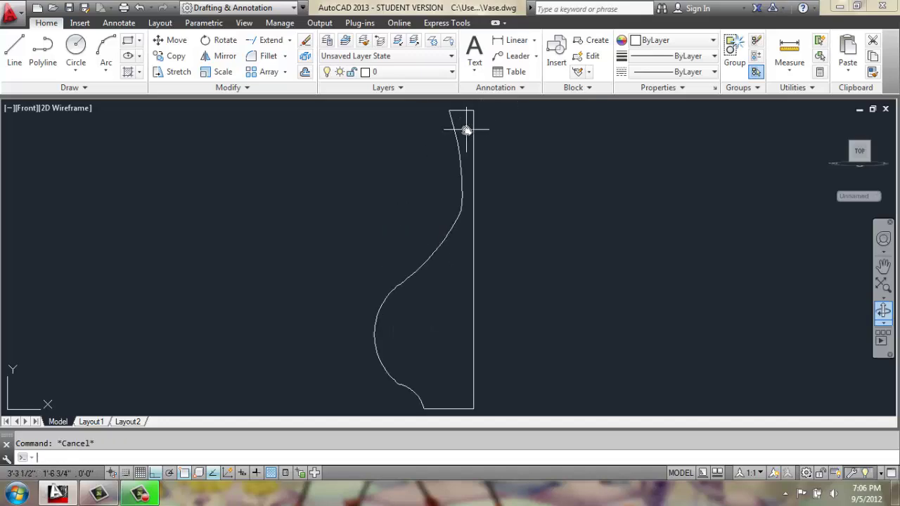
{"action": "type", "text": "j"}
{"action": "key", "text": "Return"}
{"action": "left_click", "coordinate": [462, 105]}
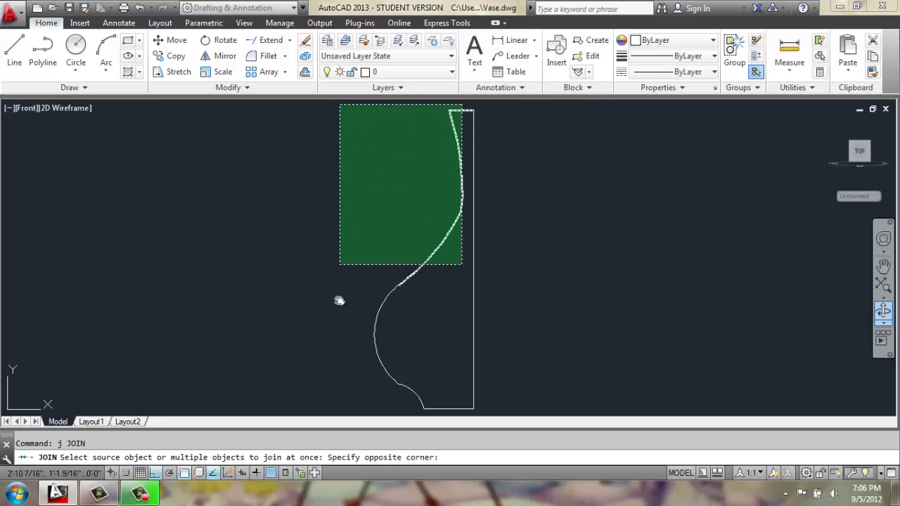
{"action": "left_click", "coordinate": [329, 410]}
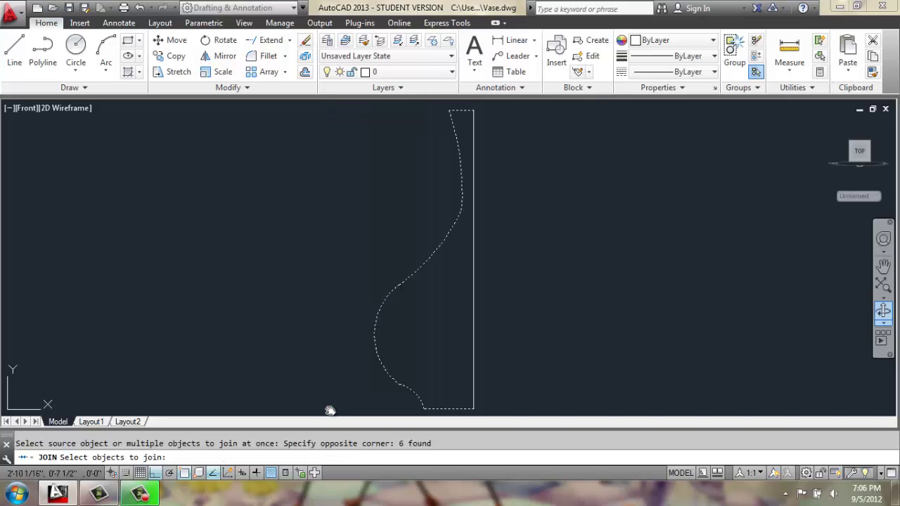
{"action": "key", "text": "Return"}
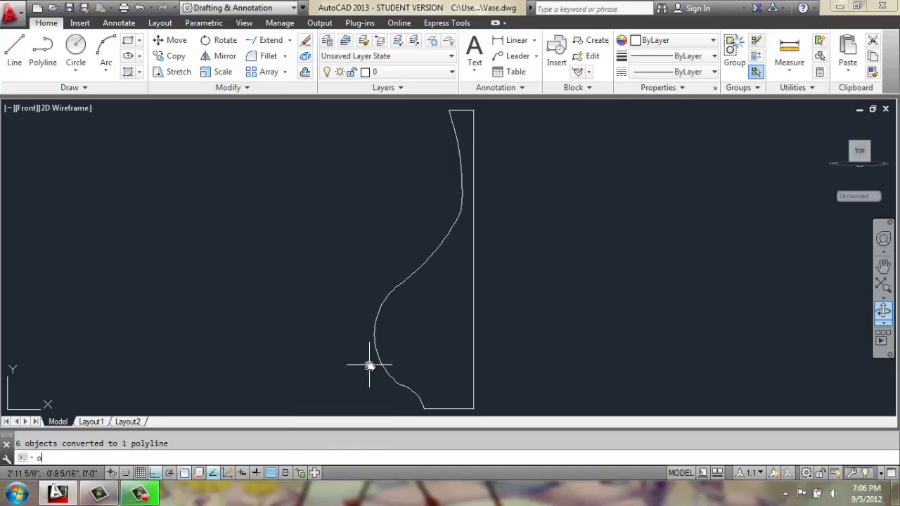
- Offset the profile polyline by 0.1 inch inward, toward the vertical axis
{"action": "type", "text": "o"}
{"action": "key", "text": "Return"}
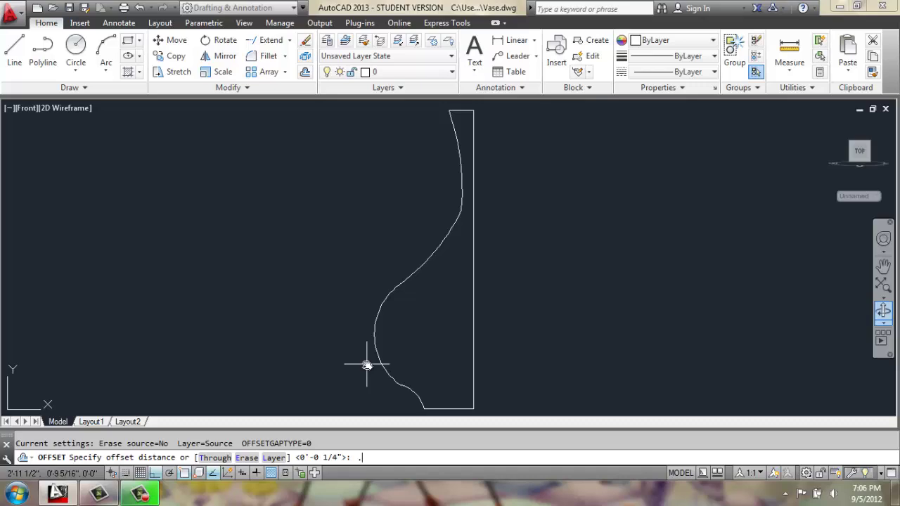
{"action": "type", "text": ".1"}
{"action": "key", "text": "Return"}
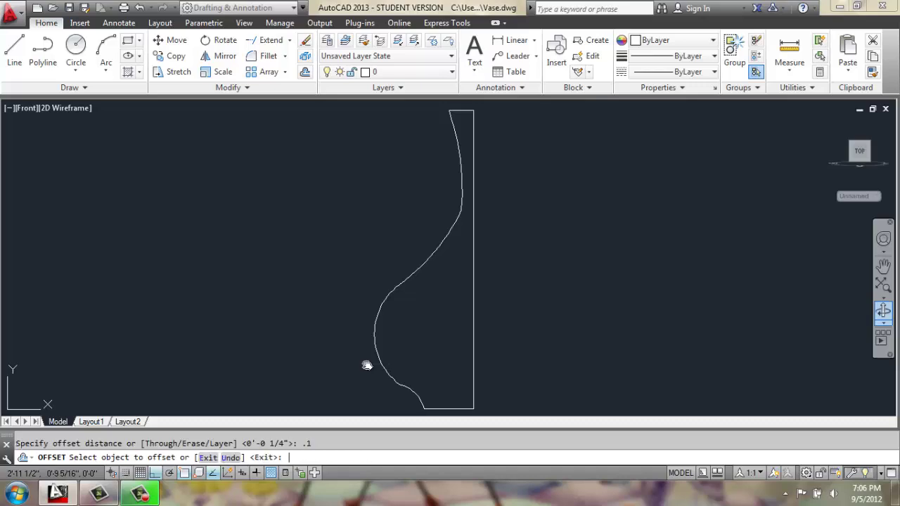
{"action": "left_click", "coordinate": [374, 338]}
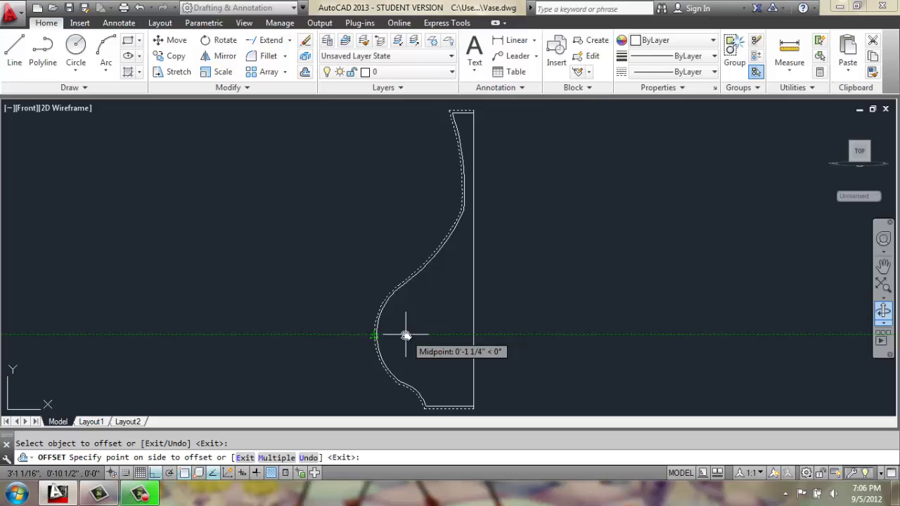
{"action": "left_click", "coordinate": [408, 337]}
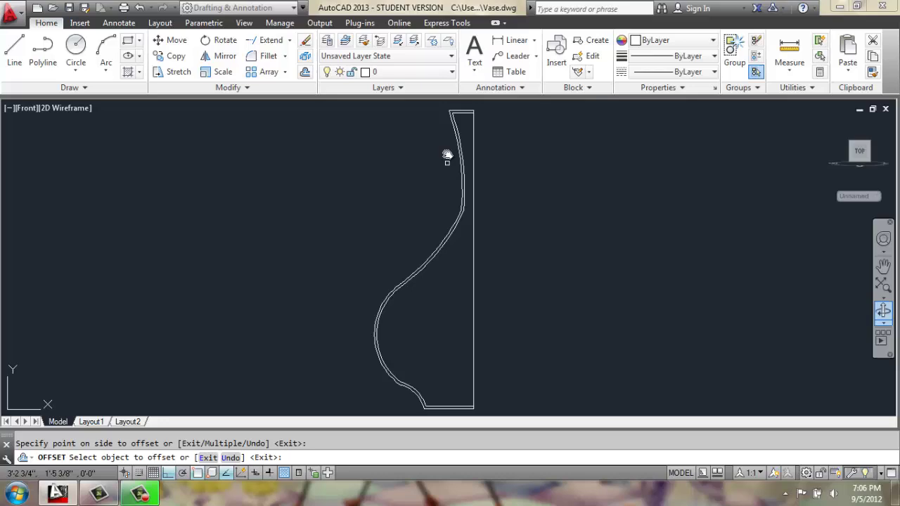
- Explode both the outer profile polyline and its inner offset copy
{"action": "scroll", "coordinate": [459, 174], "scroll_direction": "up", "scroll_amount": 10}
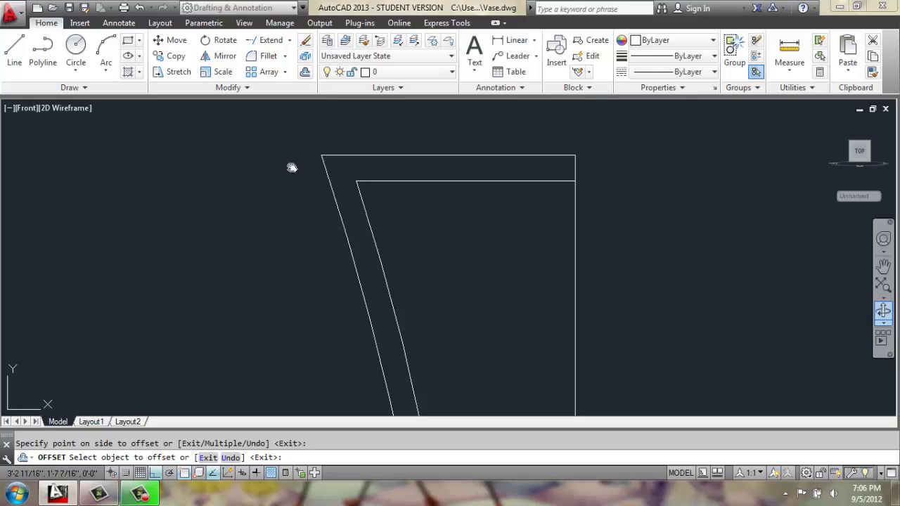
{"action": "key", "text": "Escape"}
{"action": "type", "text": "x"}
{"action": "key", "text": "Return"}
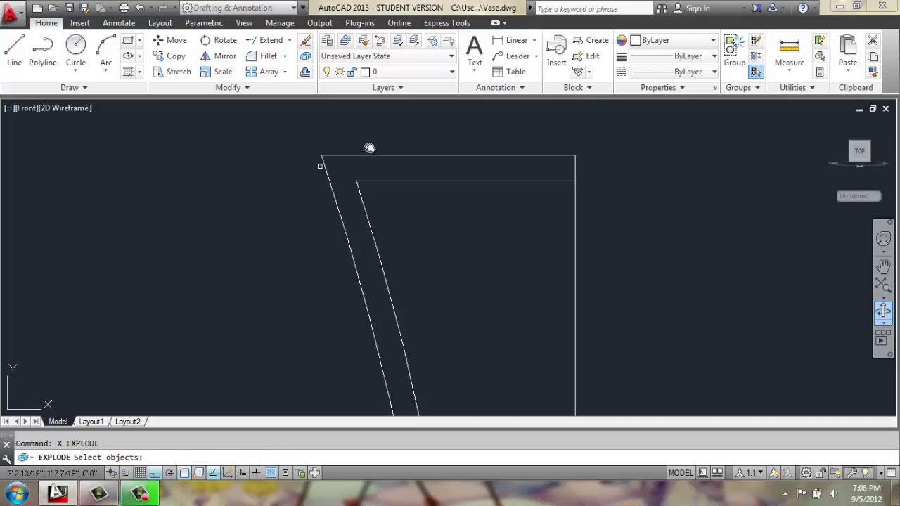
{"action": "left_click", "coordinate": [418, 130]}
{"action": "left_click", "coordinate": [293, 252]}
{"action": "key", "text": "Return"}
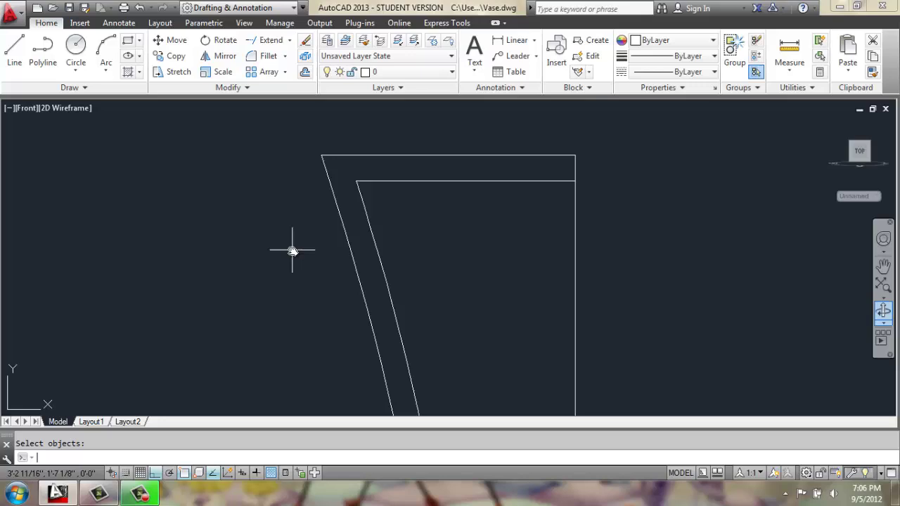
- Extend the upper end of the inner neck arc to the outer top line
{"action": "left_click", "coordinate": [267, 40]}
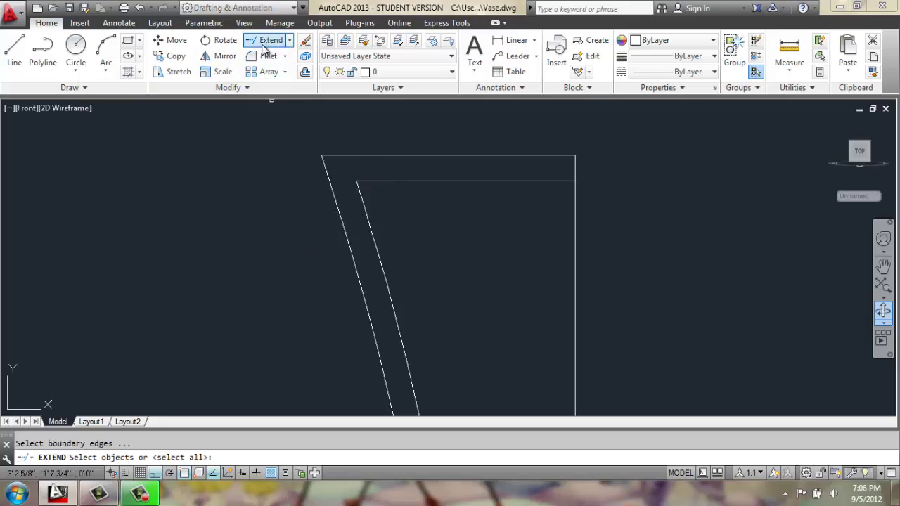
{"action": "left_click", "coordinate": [348, 154]}
{"action": "key", "text": "Return"}
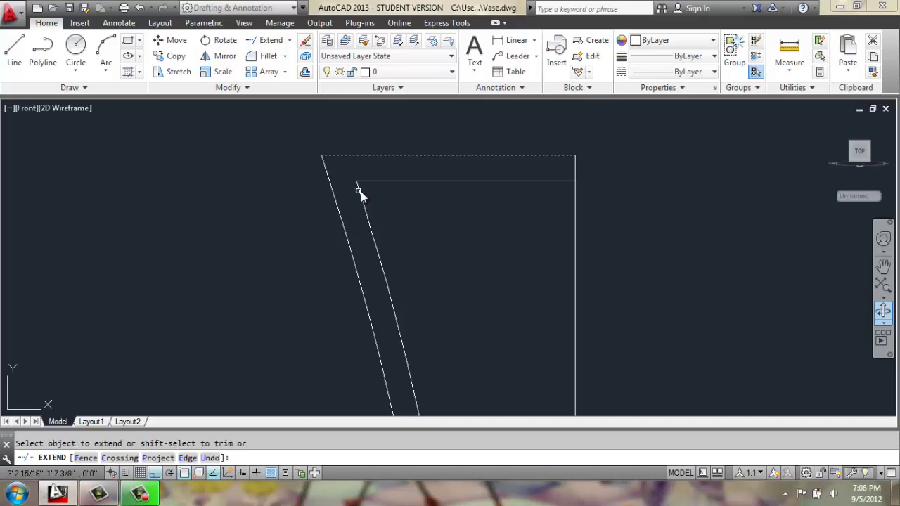
{"action": "left_click", "coordinate": [361, 192]}
{"action": "key", "text": "Return"}
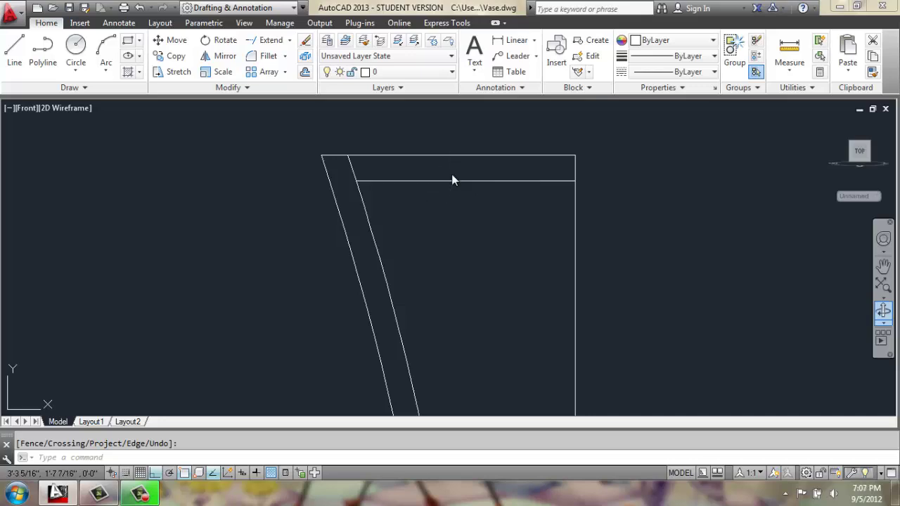
- Erase the inner horizontal line just below the top line
{"action": "left_click", "coordinate": [452, 180]}
{"action": "left_click", "coordinate": [437, 195]}
{"action": "type", "text": "e"}
{"action": "key", "text": "Return"}
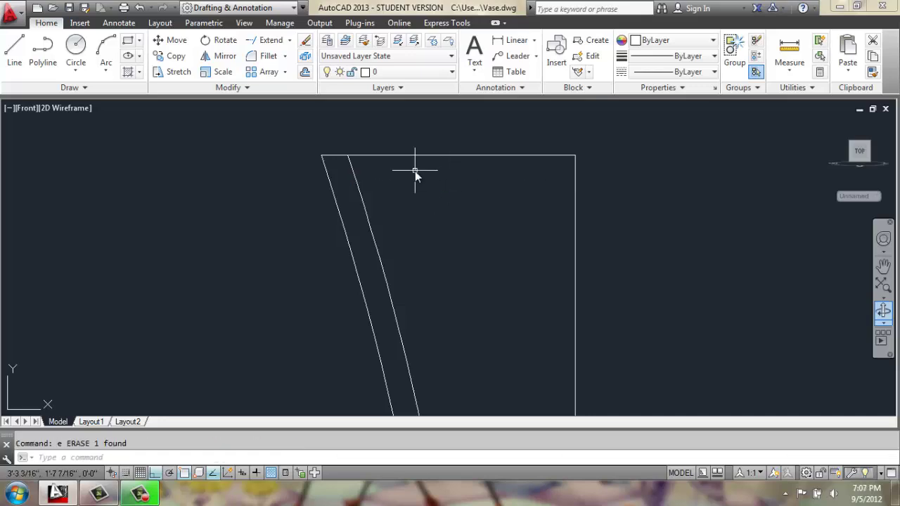
- Trim the top line between the inner neck arc and the axis, keeping the short rim segment between the two arcs
{"action": "type", "text": "tr"}
{"action": "key", "text": "Return"}
{"action": "left_click", "coordinate": [416, 134]}
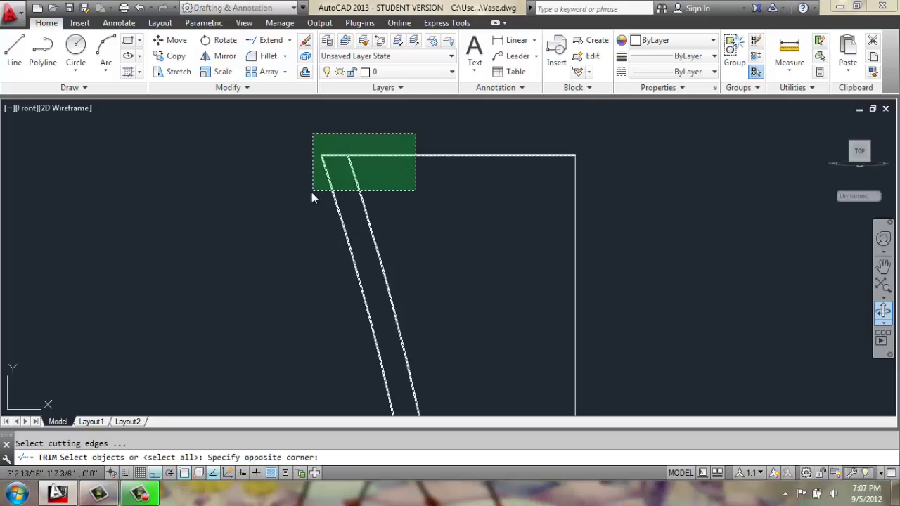
{"action": "left_click", "coordinate": [312, 197]}
{"action": "key", "text": "Return"}
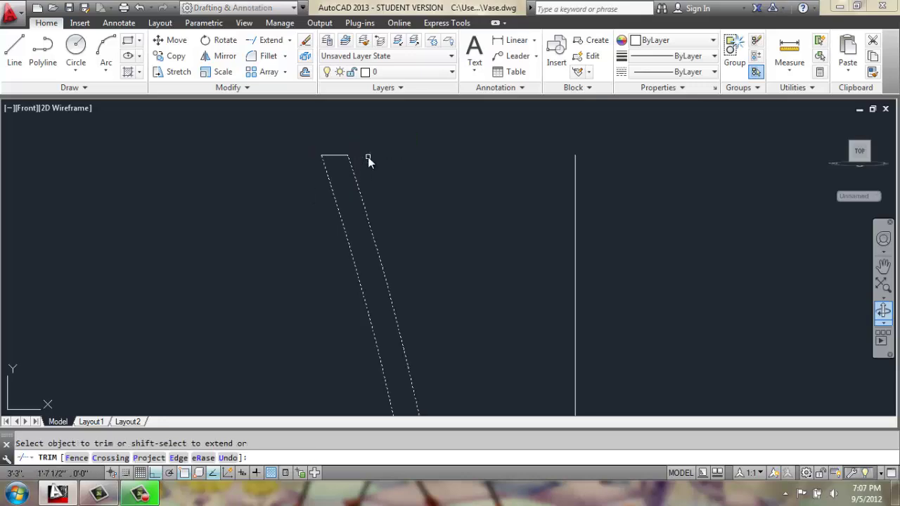
{"action": "key", "text": "Escape"}
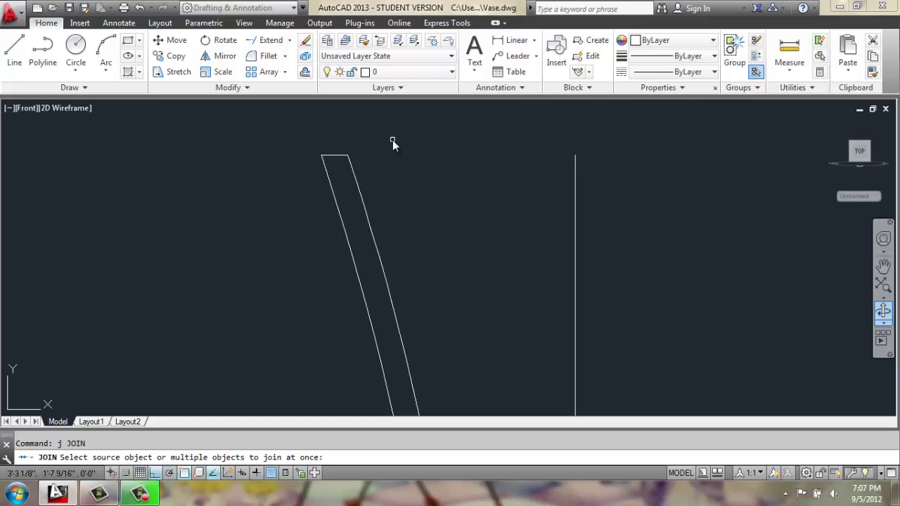
- Join the rim segment, all inner and outer arcs and both bottom lines into one polyline, excluding the vertical axis
{"action": "left_click", "coordinate": [393, 140]}
{"action": "left_click", "coordinate": [285, 206]}
{"action": "scroll", "coordinate": [295, 232], "scroll_direction": "down", "scroll_amount": 3}
{"action": "middle_click_drag", "start_coordinate": [298, 247], "coordinate": [436, 129]}
{"action": "left_click", "coordinate": [389, 293]}
{"action": "left_click", "coordinate": [296, 373]}
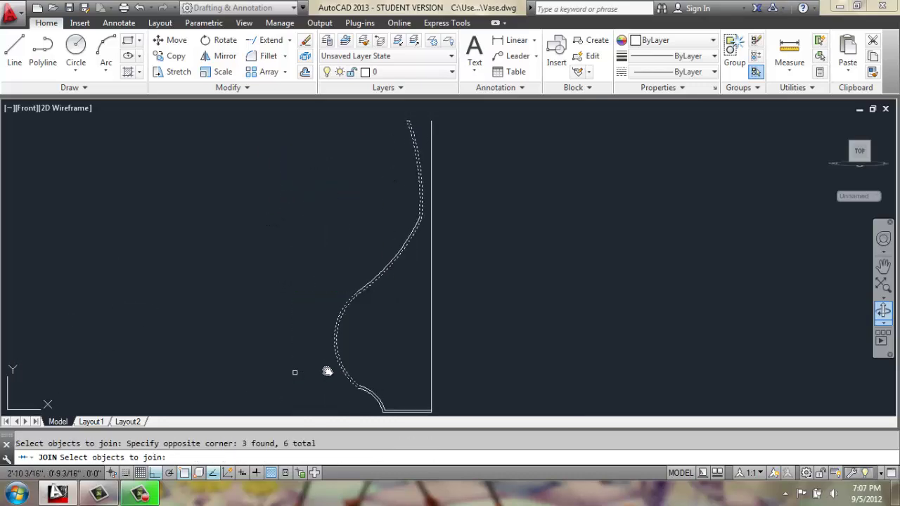
{"action": "left_click", "coordinate": [397, 379]}
{"action": "left_click", "coordinate": [356, 416]}
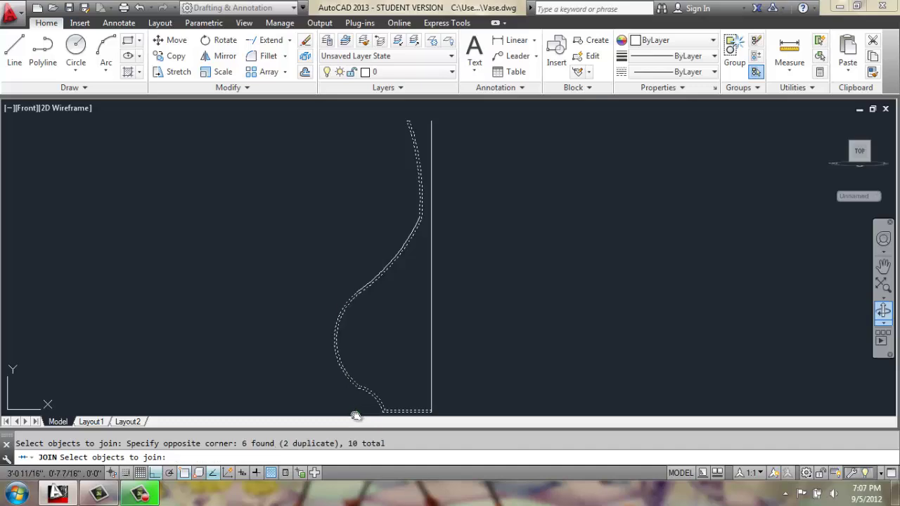
{"action": "left_click", "coordinate": [405, 277]}
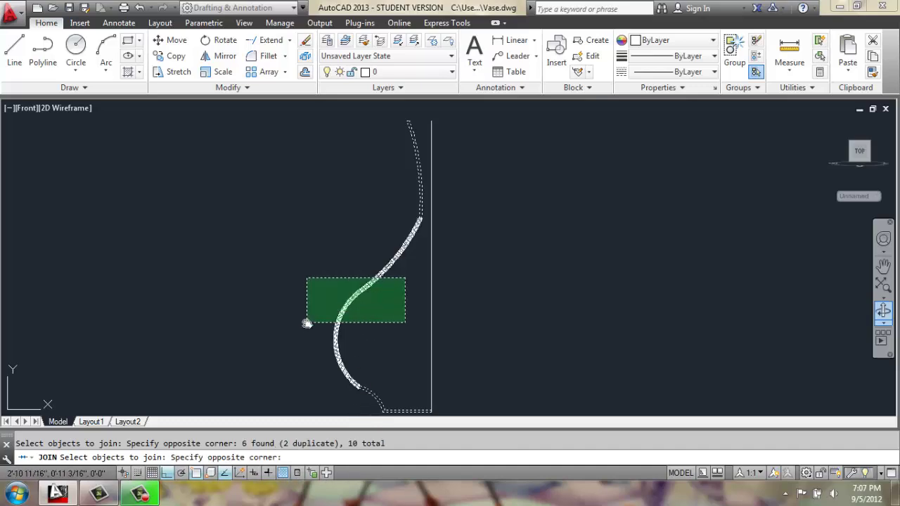
{"action": "left_click", "coordinate": [306, 324]}
{"action": "key", "text": "Return"}
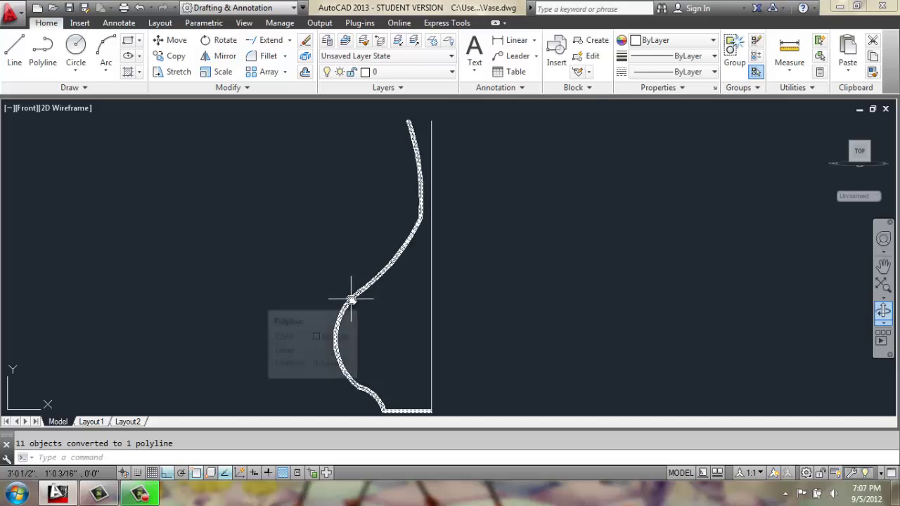
- Revolve the joined vase profile polyline 360 degrees about the vertical axis line, from its bottom endpoint to its top endpoint
{"action": "scroll", "coordinate": [352, 296], "scroll_direction": "down", "scroll_amount": 2}
{"action": "key", "text": "Escape"}
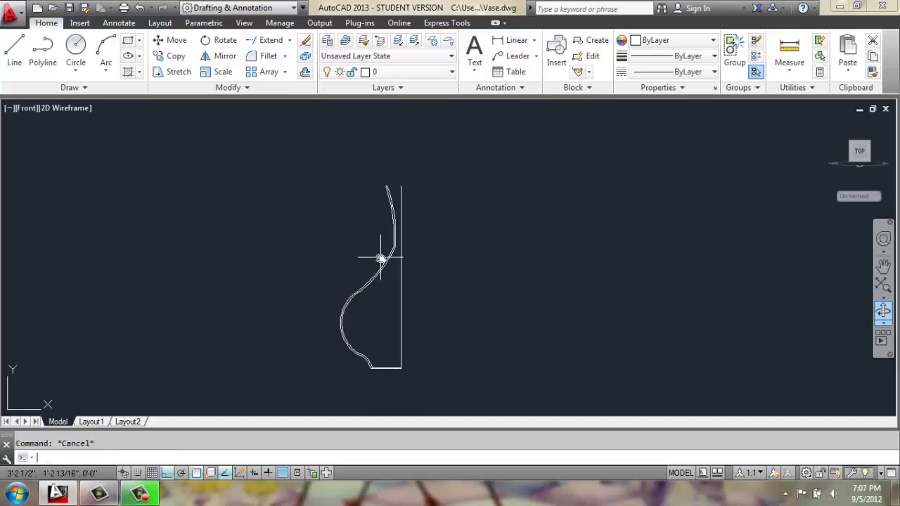
{"action": "type", "text": "rev"}
{"action": "key", "text": "Return"}
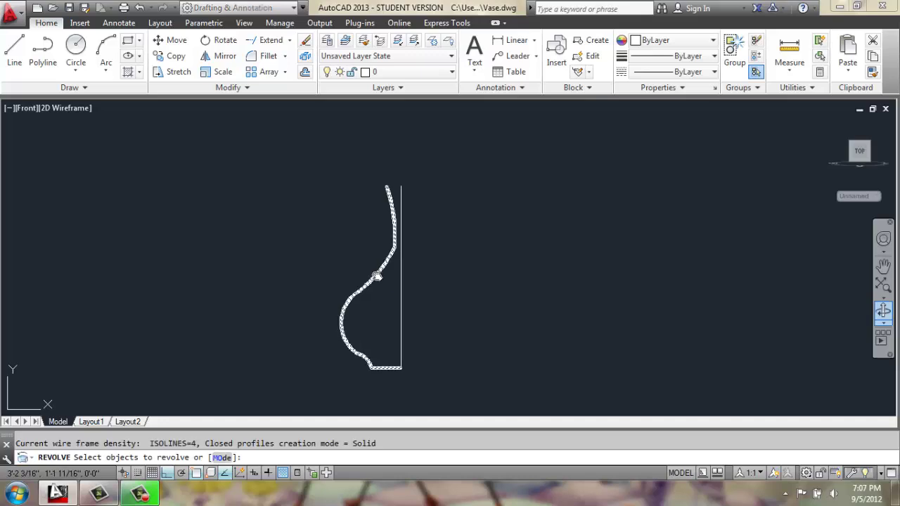
{"action": "left_click", "coordinate": [376, 274]}
{"action": "key", "text": "Return"}
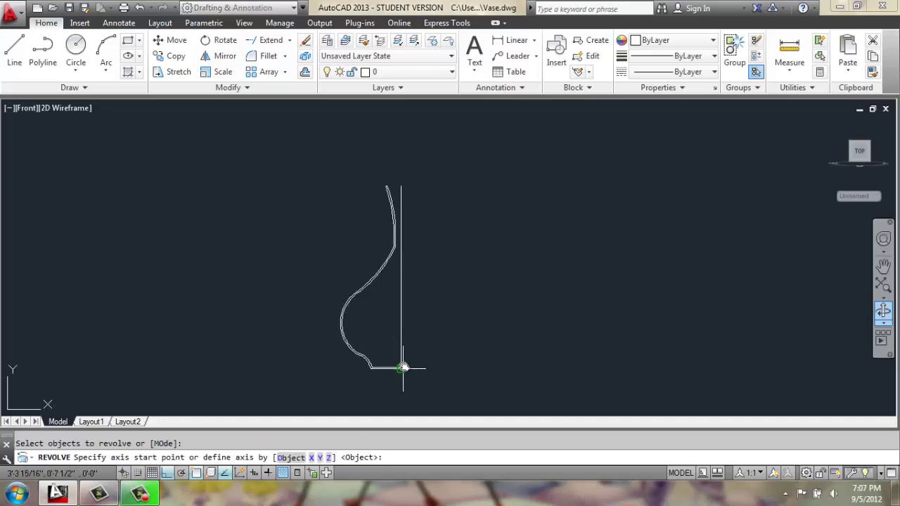
{"action": "left_click", "coordinate": [400, 366]}
{"action": "left_click", "coordinate": [401, 187]}
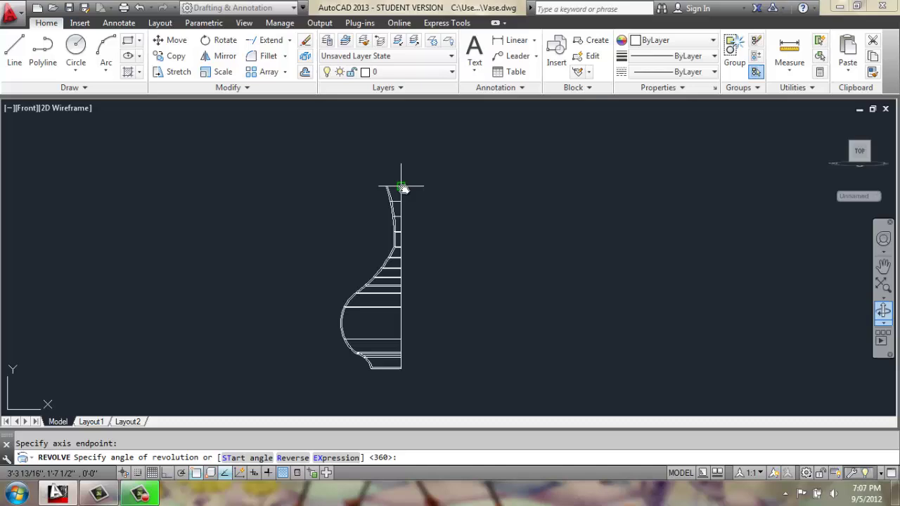
{"action": "key", "text": "Return"}
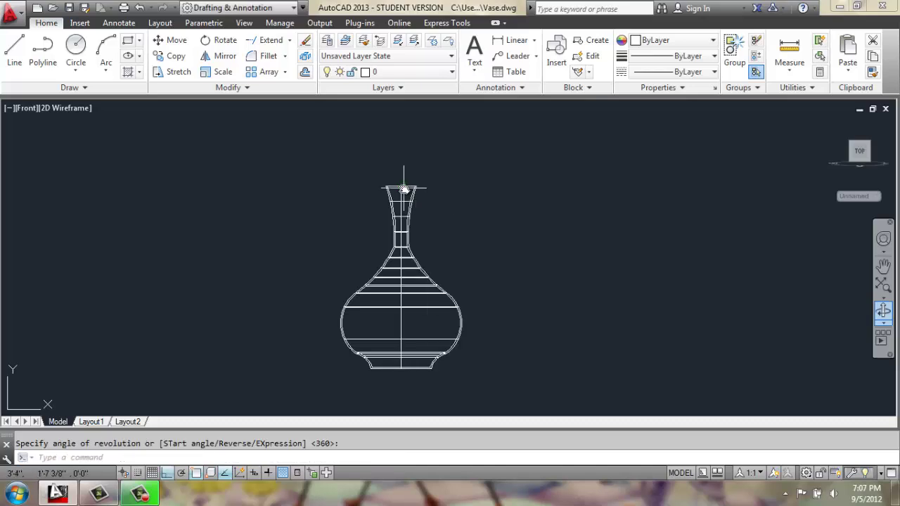
- Show the vase in SW Isometric view with the Conceptual visual style and orbit to look into its neck opening
{"action": "left_click", "coordinate": [26, 110]}
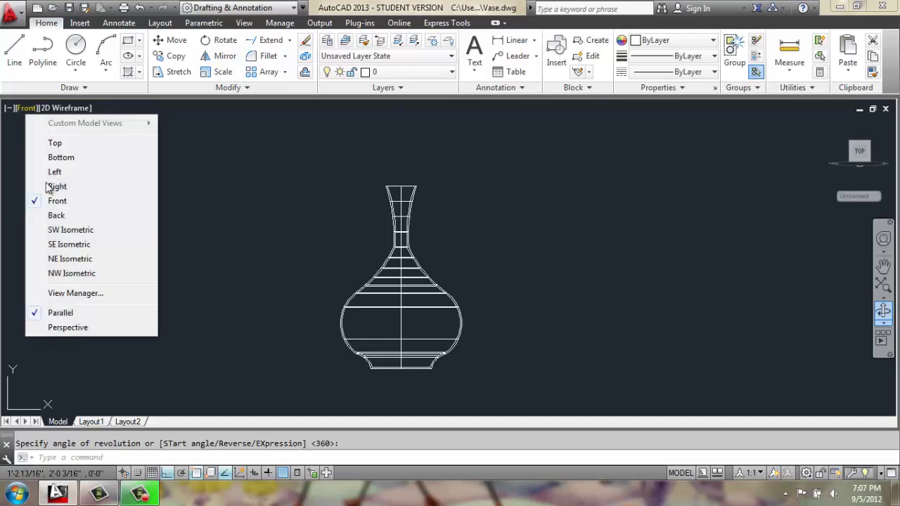
{"action": "left_click", "coordinate": [66, 232]}
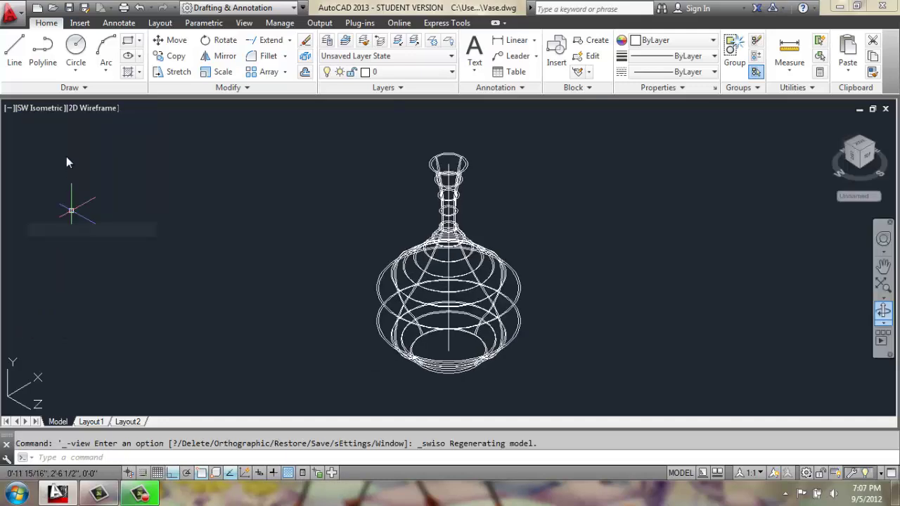
{"action": "left_click", "coordinate": [88, 110]}
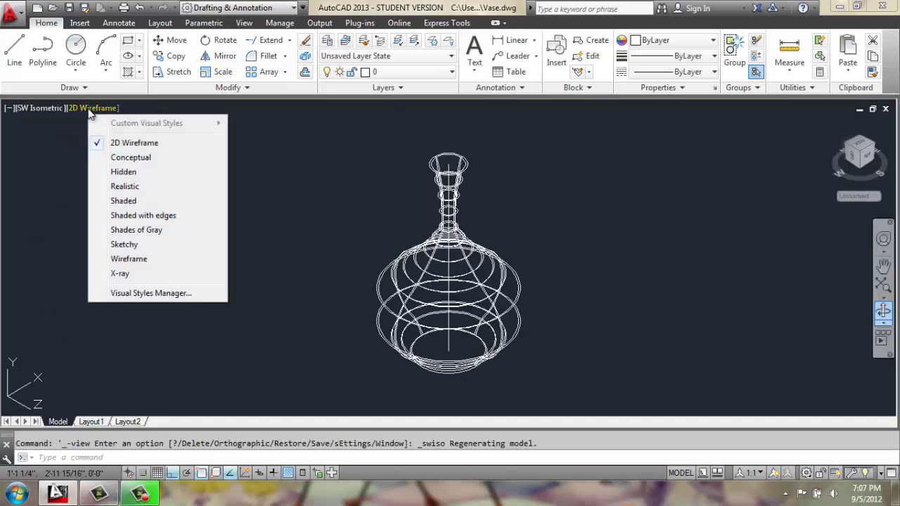
{"action": "left_click", "coordinate": [126, 159]}
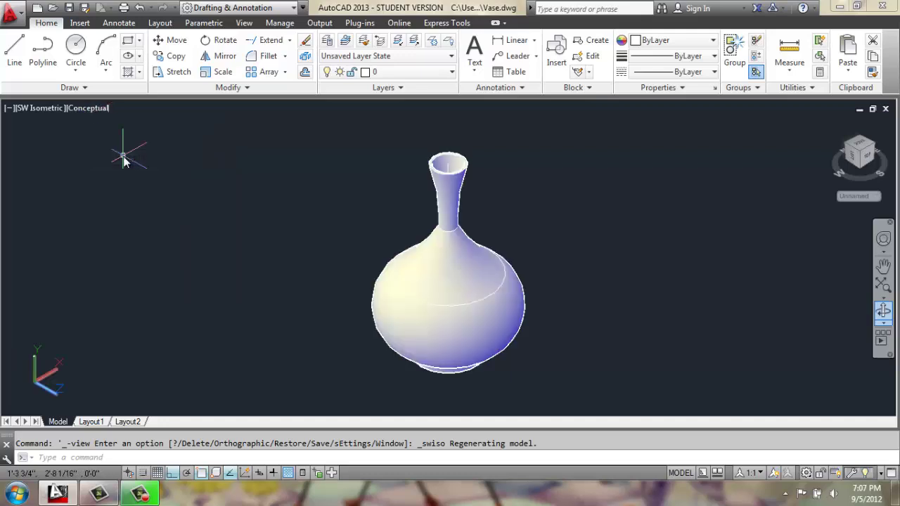
{"action": "left_click", "coordinate": [884, 313]}
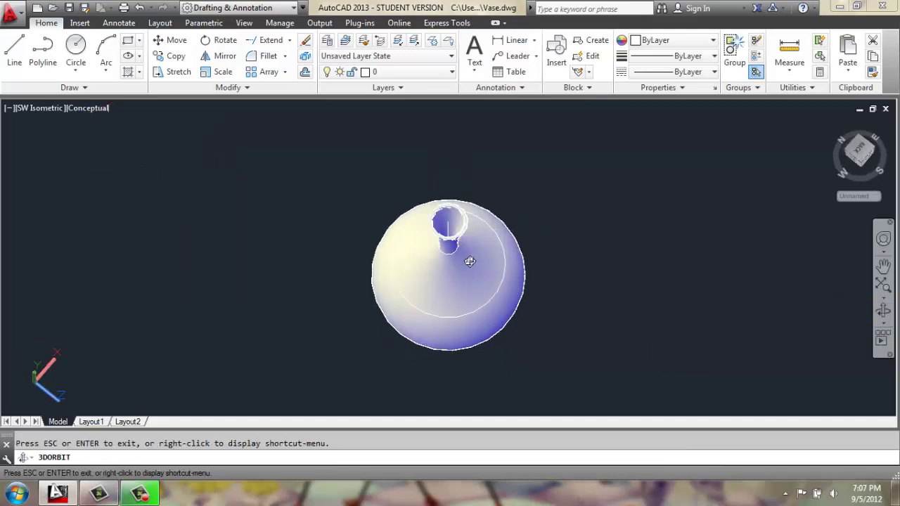